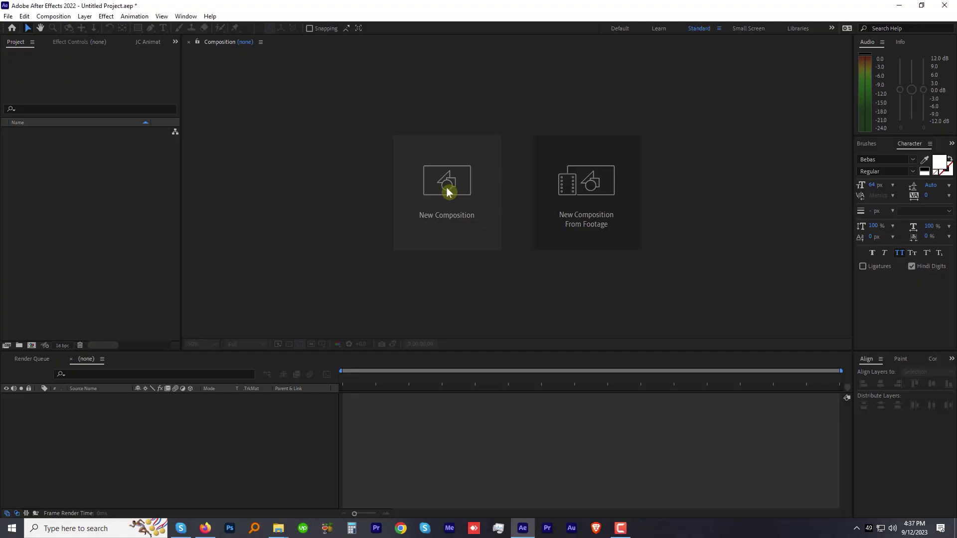
- Create a 1920×1080, 29.97 fps, 10-second composition named Text
{"action": "left_click", "coordinate": [447, 193]}
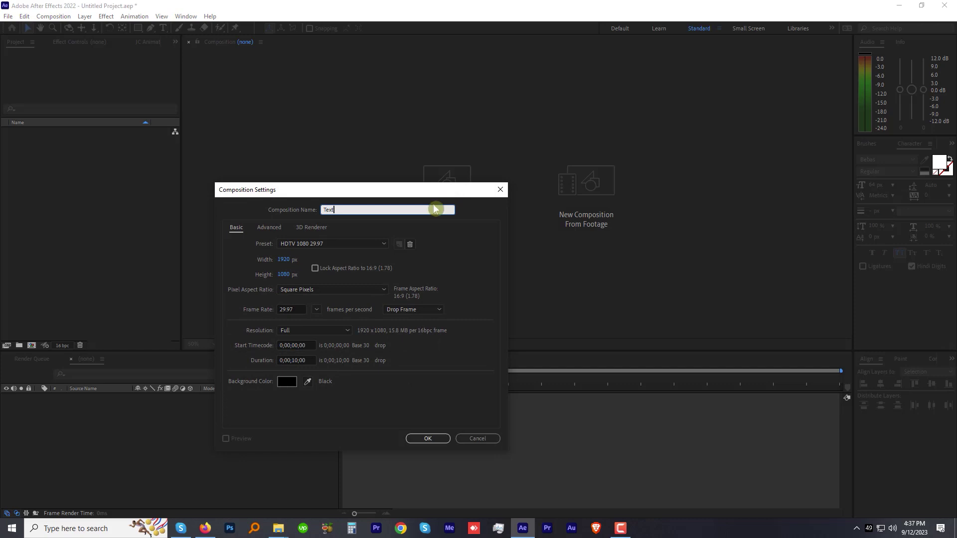
{"action": "left_click", "coordinate": [342, 244]}
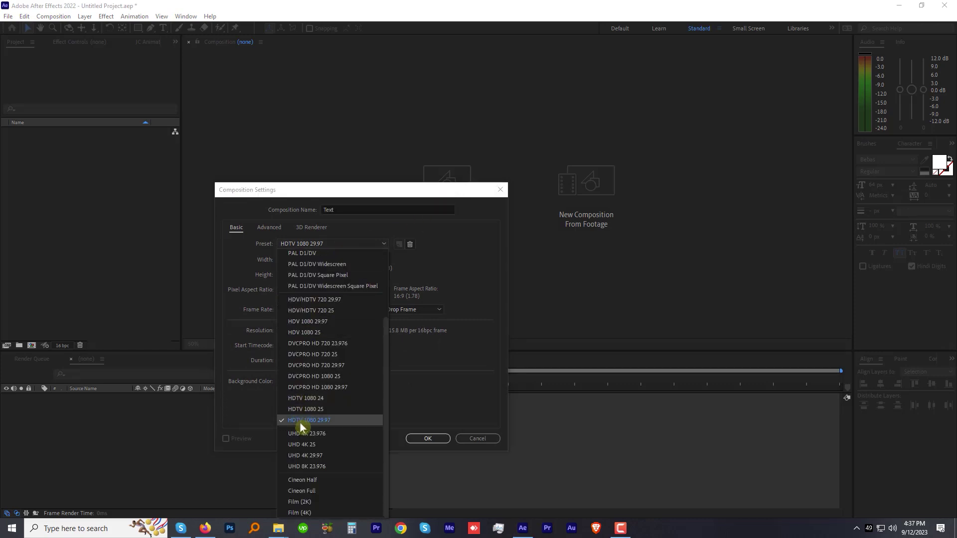
{"action": "left_click", "coordinate": [302, 424]}
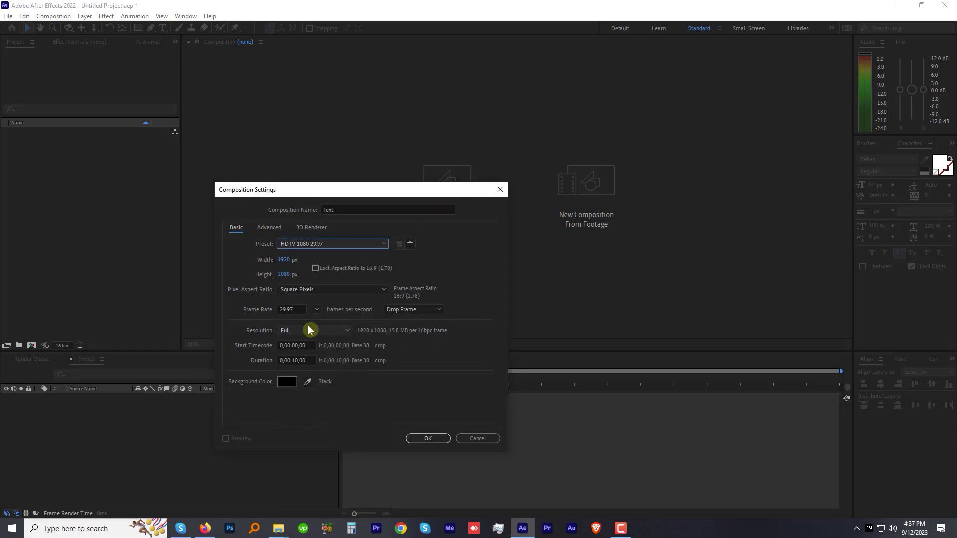
{"action": "left_click", "coordinate": [293, 361]}
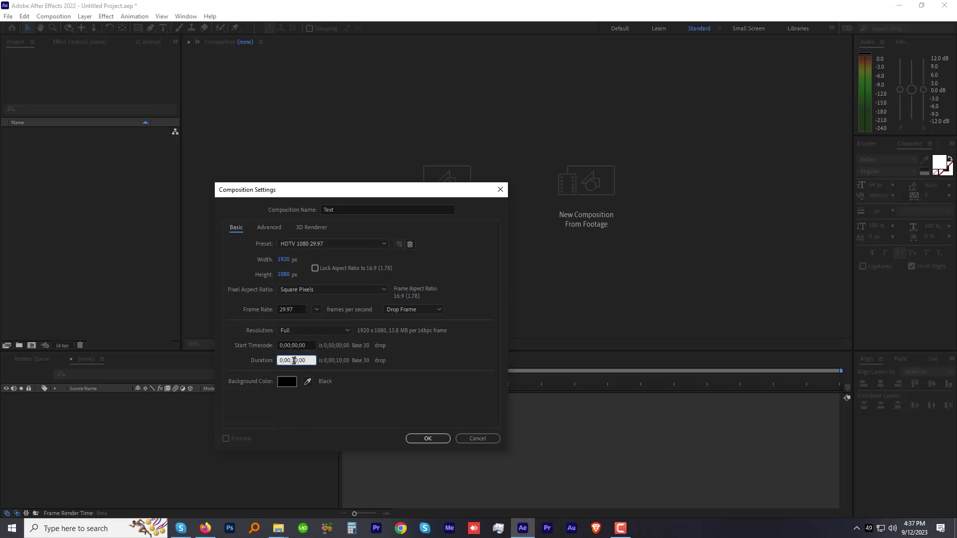
{"action": "left_click", "coordinate": [428, 438]}
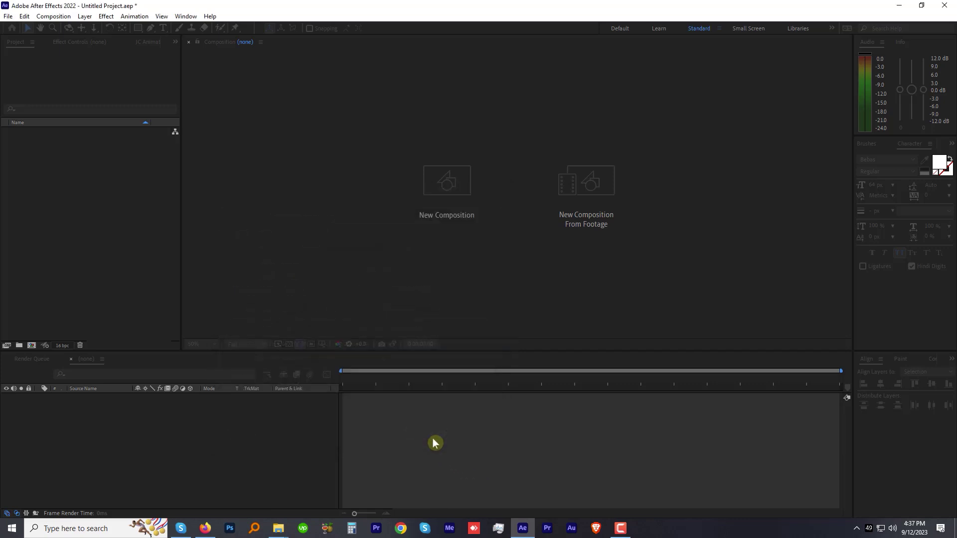
- Add a text layer reading TWISTER WARNING ISSUED
{"action": "left_click", "coordinate": [162, 28]}
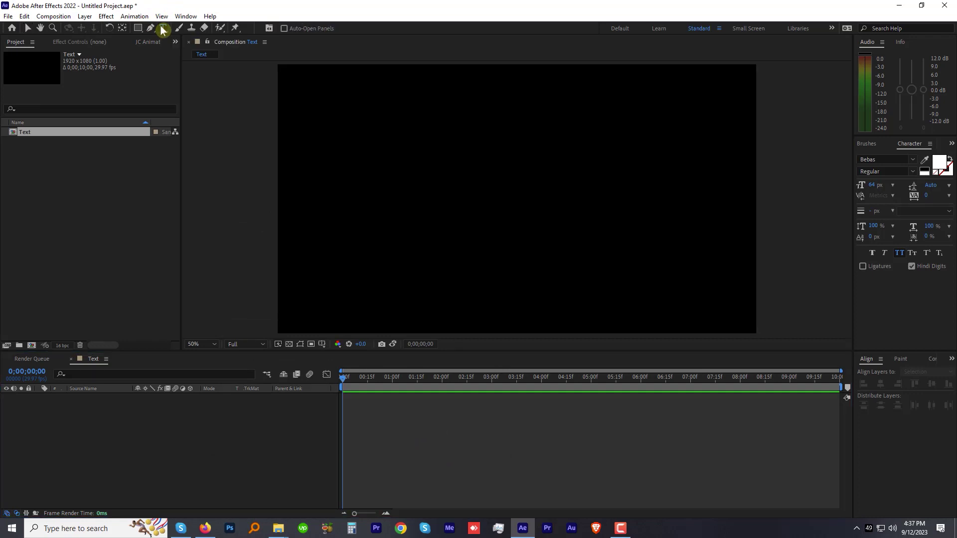
{"action": "left_click", "coordinate": [354, 202]}
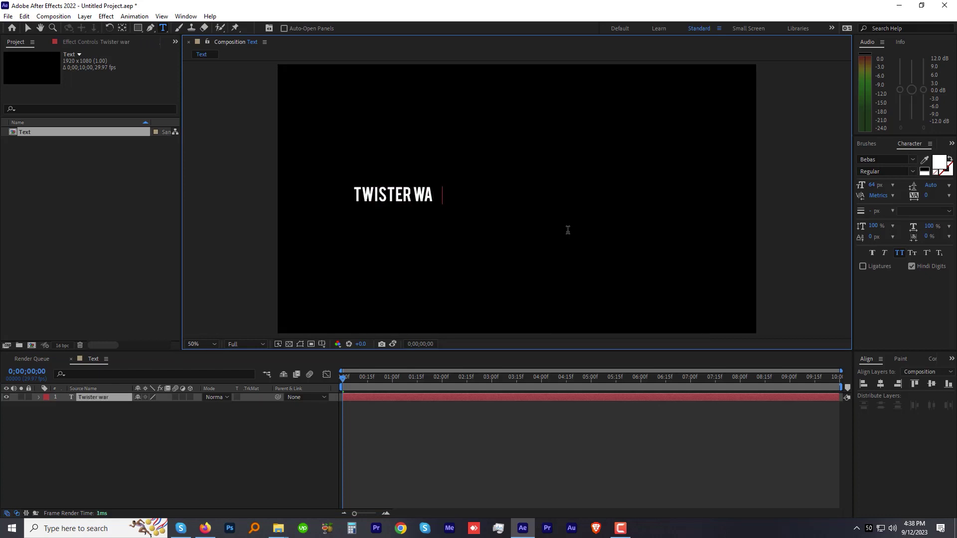
{"action": "type", "text": "ssued"}
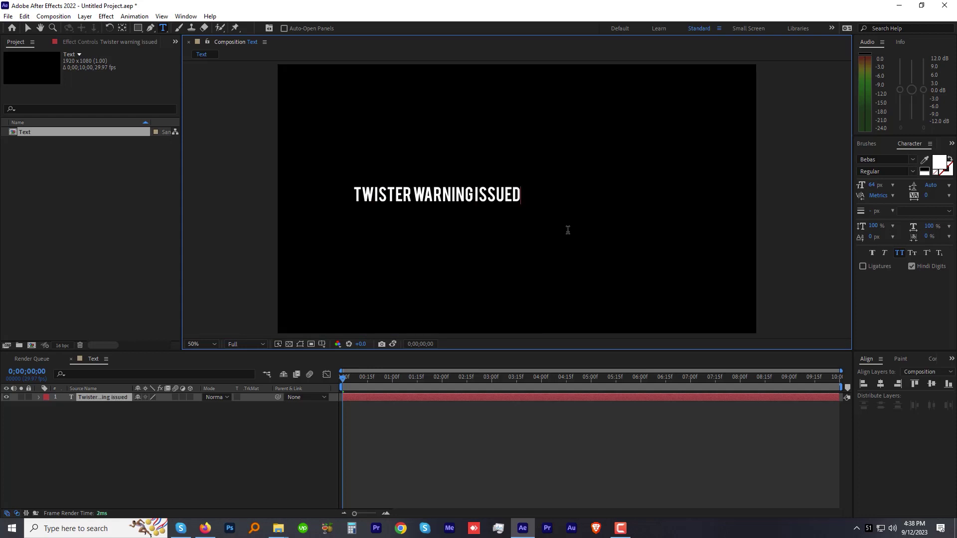
{"action": "key", "text": "Escape"}
- Set the title font to Monument Extended Ultrabold and centre it horizontally and vertically
{"action": "left_click", "coordinate": [879, 159]}
{"action": "type", "text": "mo"}
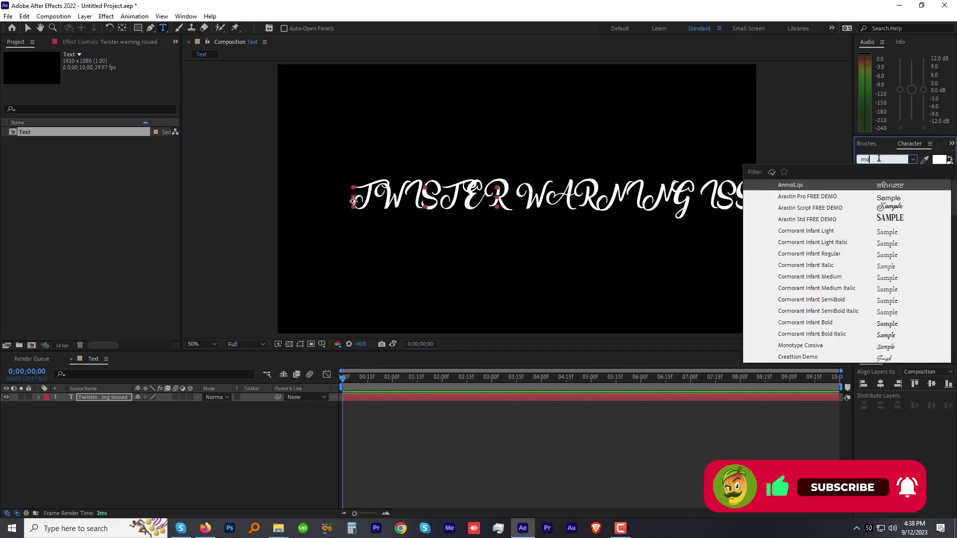
{"action": "type", "text": "nu"}
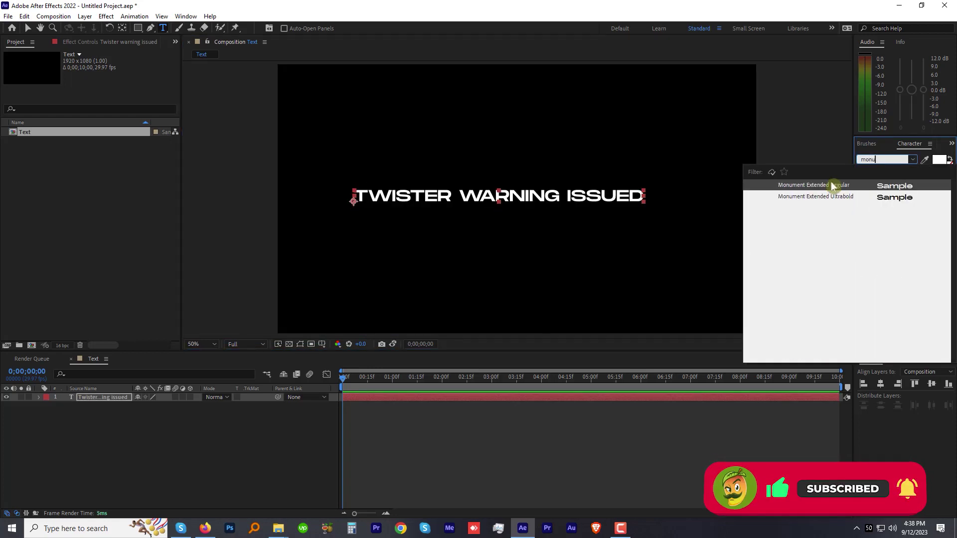
{"action": "left_click", "coordinate": [837, 197]}
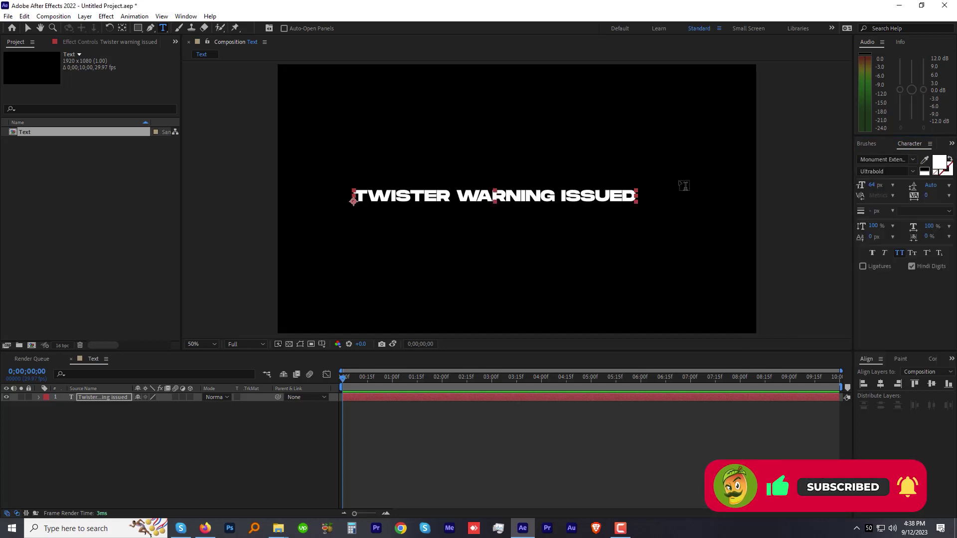
{"action": "key", "text": "v"}
{"action": "left_click", "coordinate": [881, 384]}
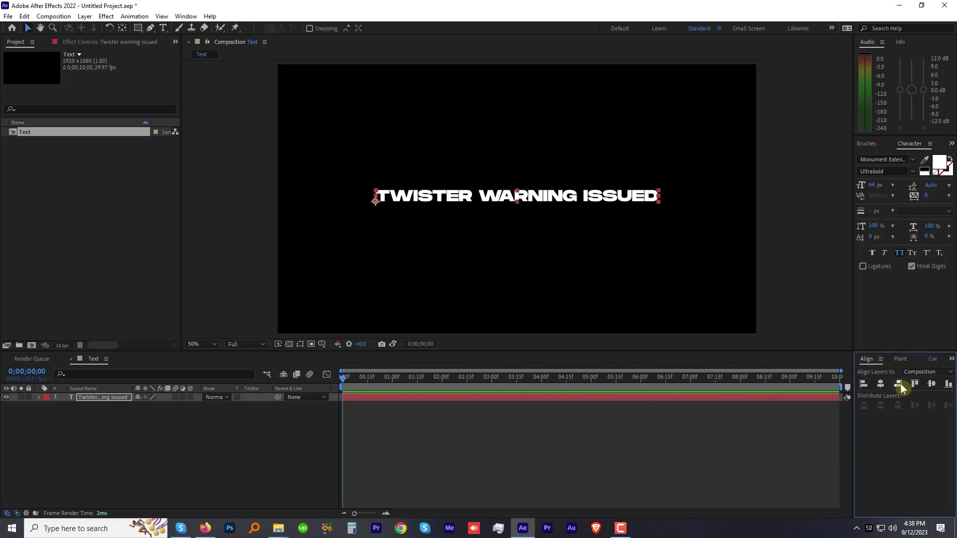
{"action": "left_click", "coordinate": [931, 384]}
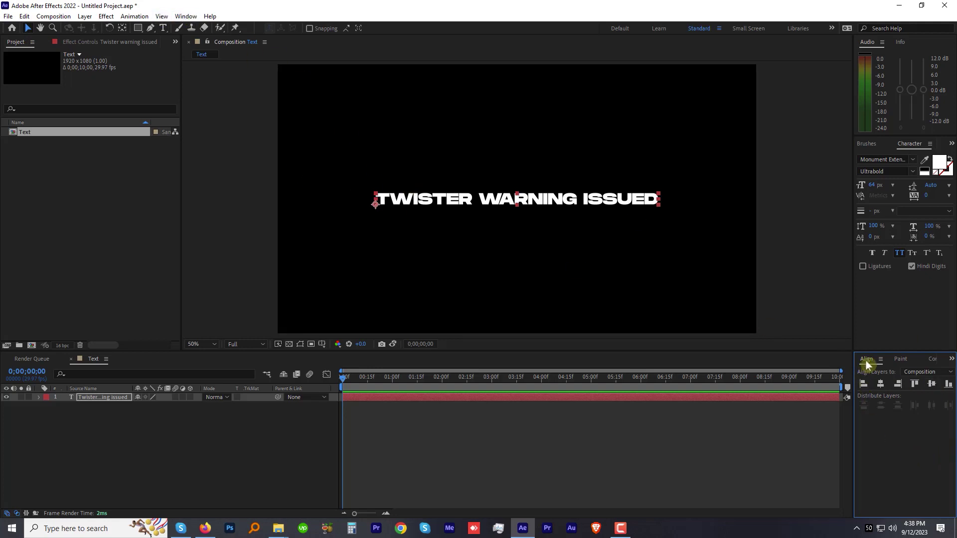
{"action": "left_click", "coordinate": [185, 17]}
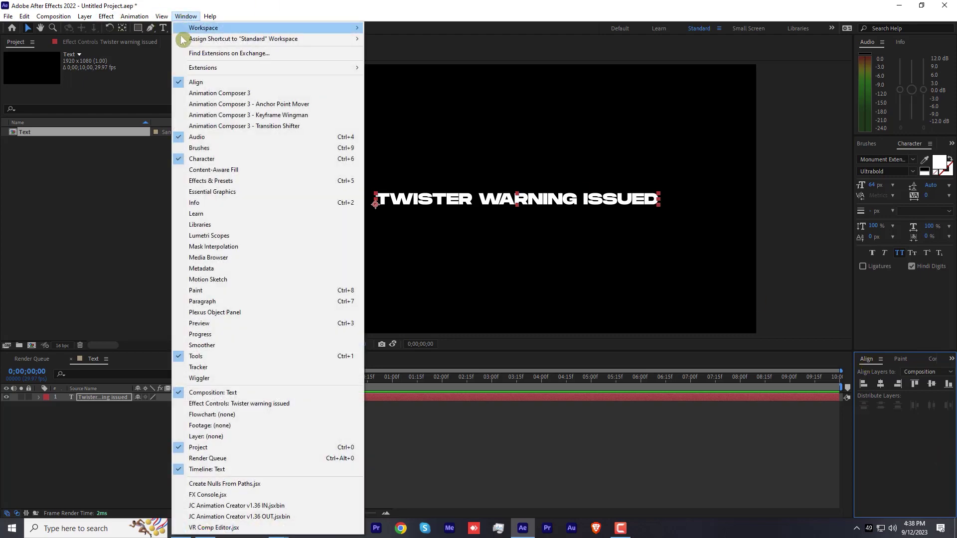
{"action": "left_click", "coordinate": [191, 17]}
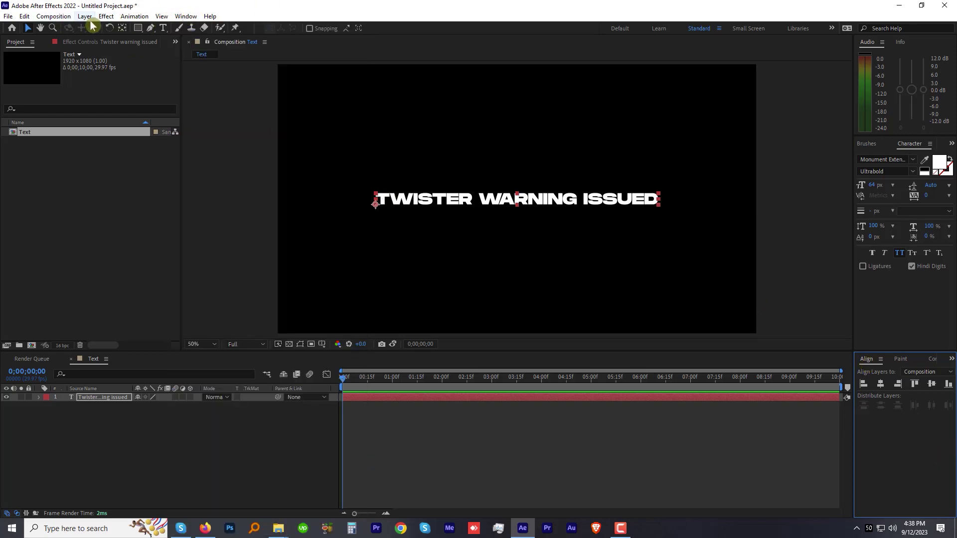
{"action": "left_click", "coordinate": [54, 16]}
- Resize the Text composition to a 1180×90 band
{"action": "left_click", "coordinate": [70, 42]}
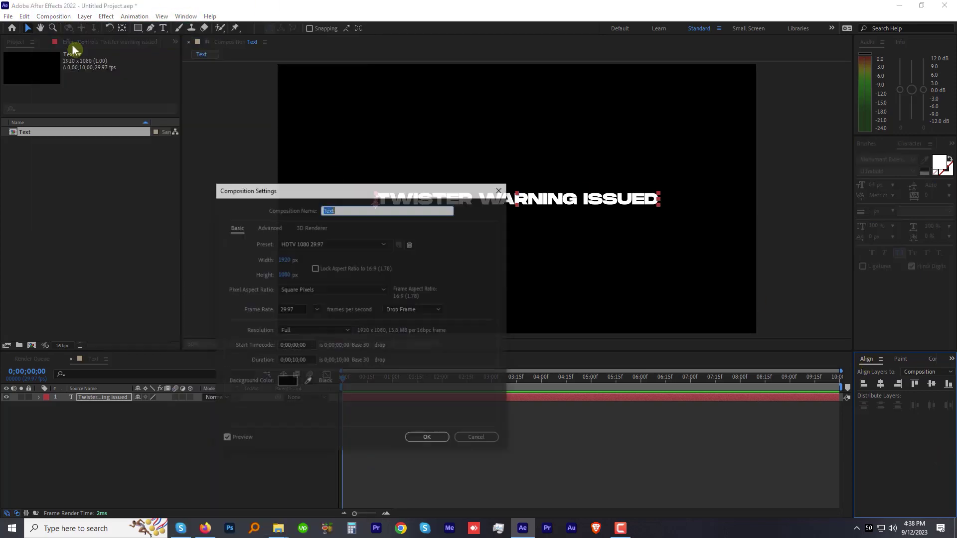
{"action": "left_click_drag", "start_coordinate": [367, 193], "coordinate": [210, 165]}
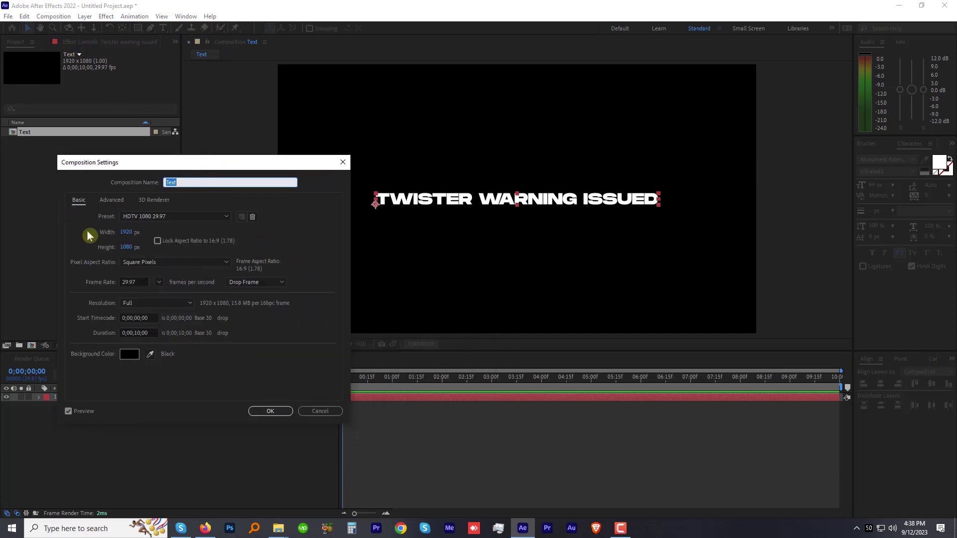
{"action": "left_click_drag", "start_coordinate": [128, 236], "coordinate": [110, 232]}
{"action": "left_click", "coordinate": [126, 247]}
{"action": "type", "text": "90"}
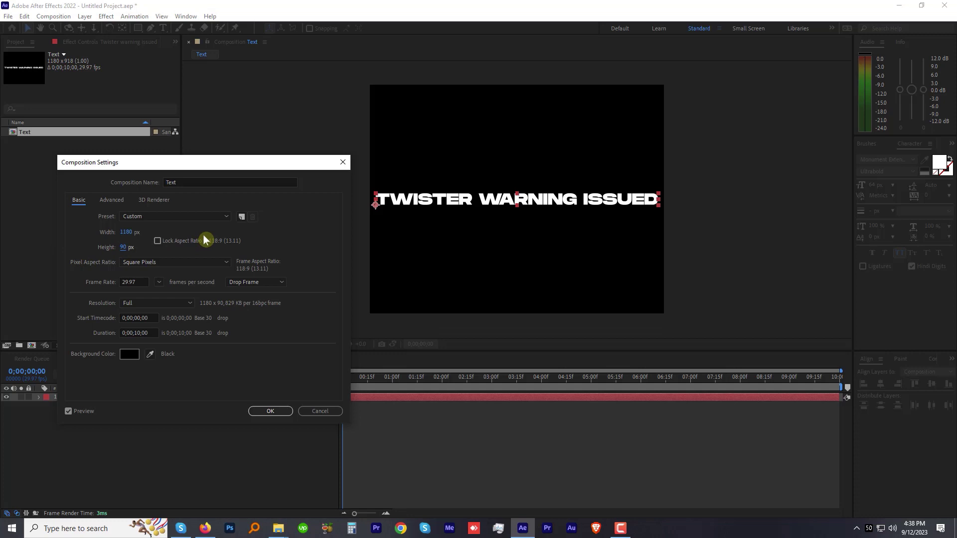
{"action": "key", "text": "Return"}
{"action": "key", "text": "Return"}
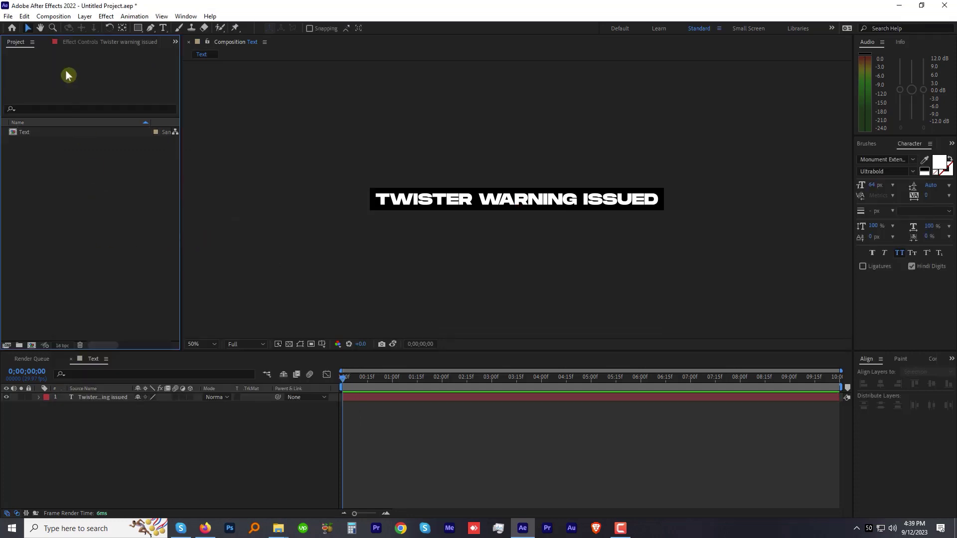
- Create a new tall 90×1180 composition, Comp 1
{"action": "left_click", "coordinate": [53, 16]}
{"action": "left_click", "coordinate": [57, 28]}
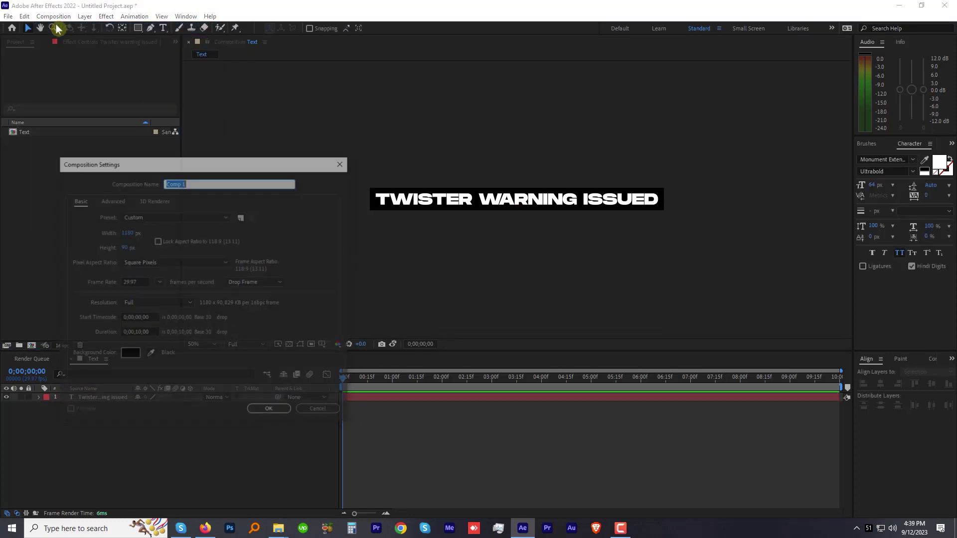
{"action": "left_click", "coordinate": [124, 233]}
{"action": "type", "text": "90"}
{"action": "key", "text": "Tab"}
{"action": "type", "text": "1180"}
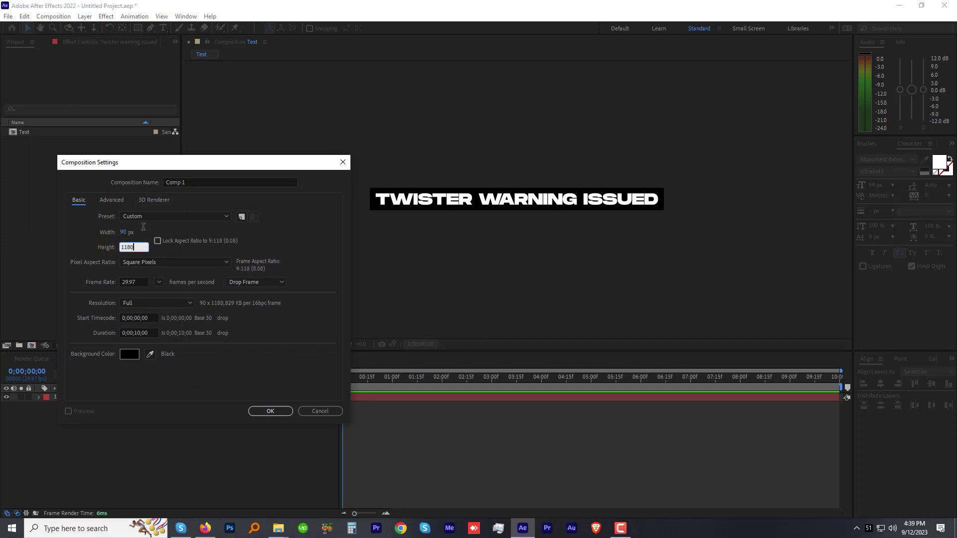
{"action": "left_click", "coordinate": [279, 411]}
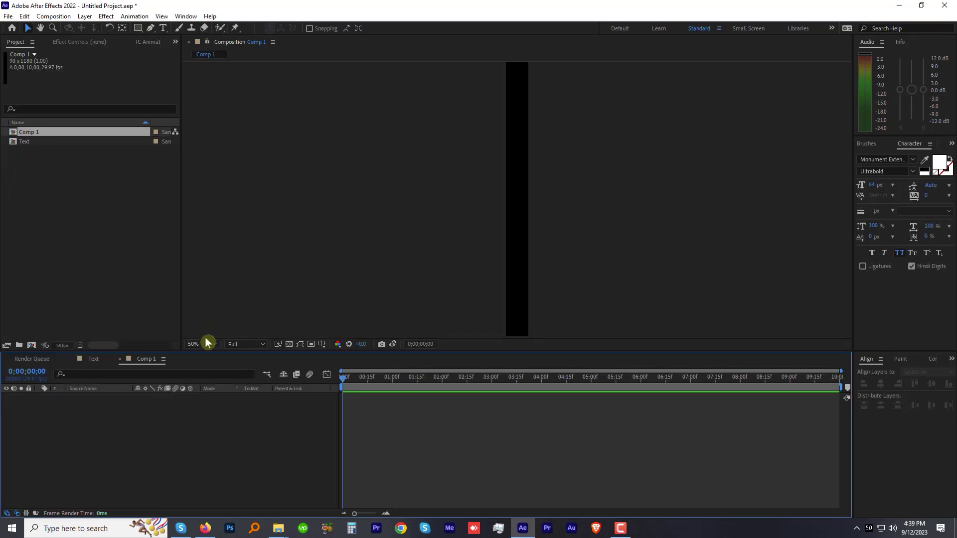
- Rename Comp 1 to Colored strip
{"action": "left_click_drag", "start_coordinate": [206, 344], "coordinate": [207, 376]}
{"action": "right_click", "coordinate": [28, 131]}
{"action": "left_click", "coordinate": [40, 291]}
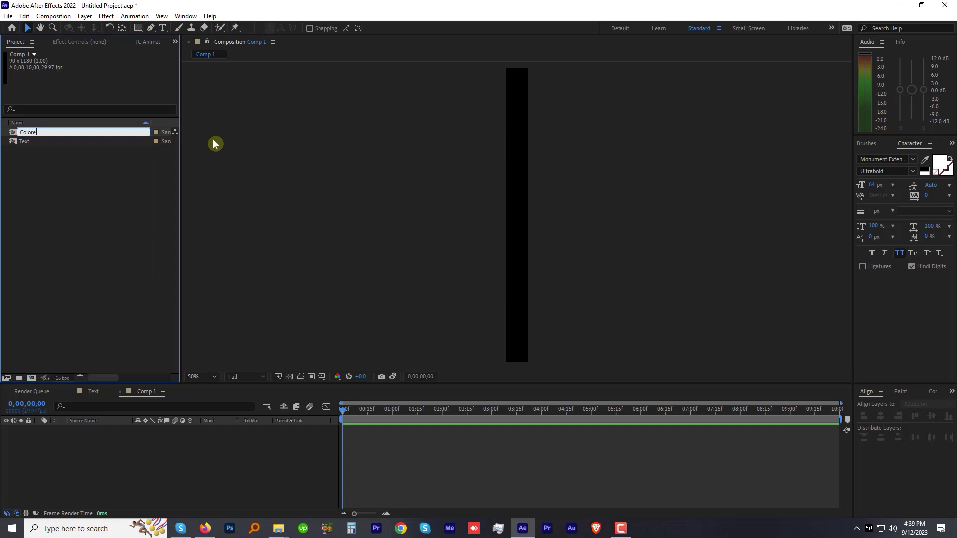
{"action": "key", "text": "Return"}
- Place the Text comp in Colored strip, rotated 90° to run vertically
{"action": "left_click_drag", "start_coordinate": [27, 142], "coordinate": [118, 464]}
{"action": "key", "text": "r"}
{"action": "left_click", "coordinate": [149, 439]}
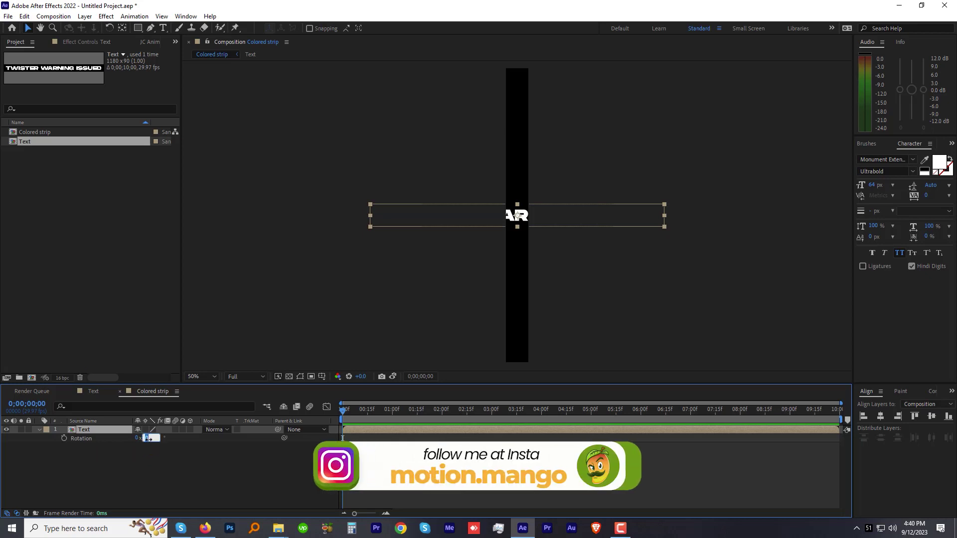
{"action": "type", "text": "90"}
{"action": "key", "text": "Return"}
- Add a bright blue solid and place it beneath the Text layer
{"action": "left_click", "coordinate": [85, 16]}
{"action": "mouse_move", "coordinate": [99, 28]}
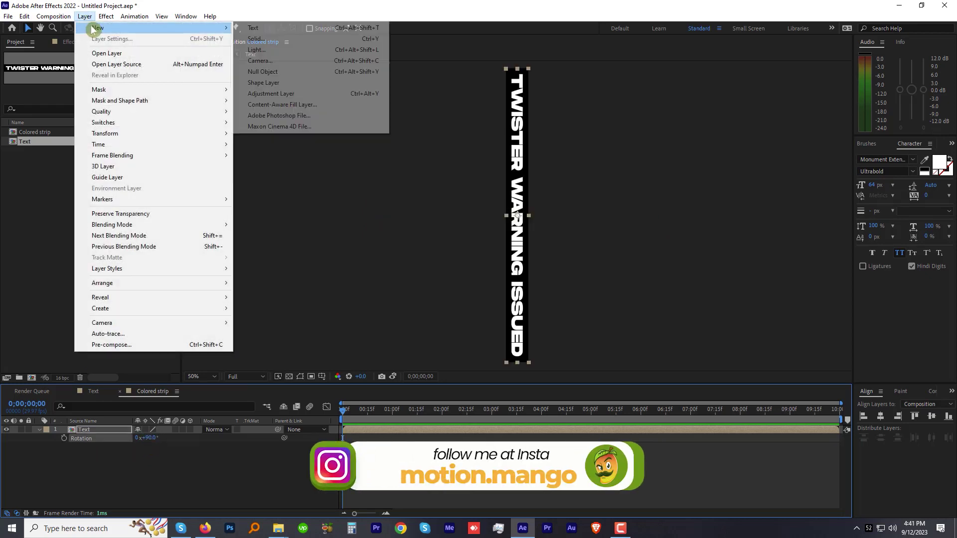
{"action": "left_click", "coordinate": [253, 38]}
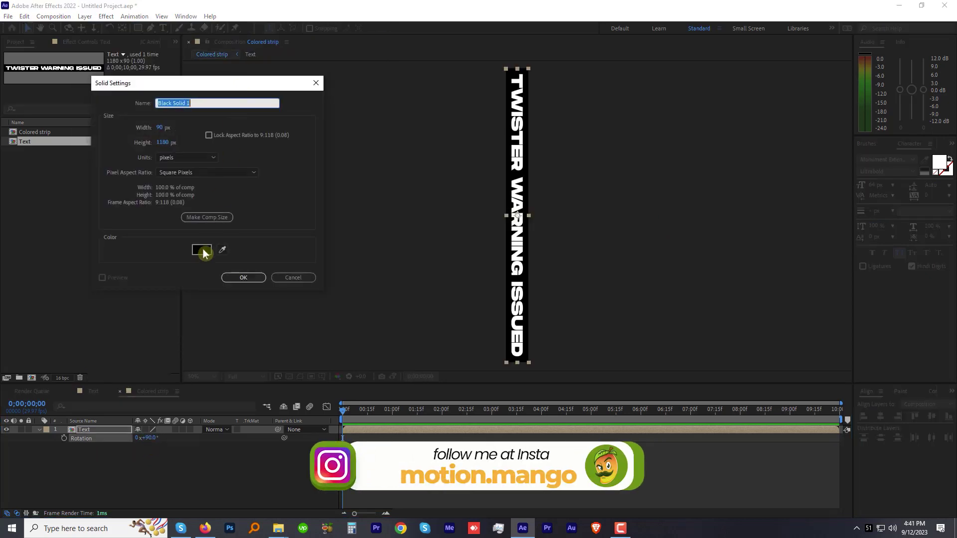
{"action": "left_click", "coordinate": [202, 249]}
{"action": "left_click", "coordinate": [202, 297]}
{"action": "left_click", "coordinate": [188, 254]}
{"action": "left_click", "coordinate": [281, 255]}
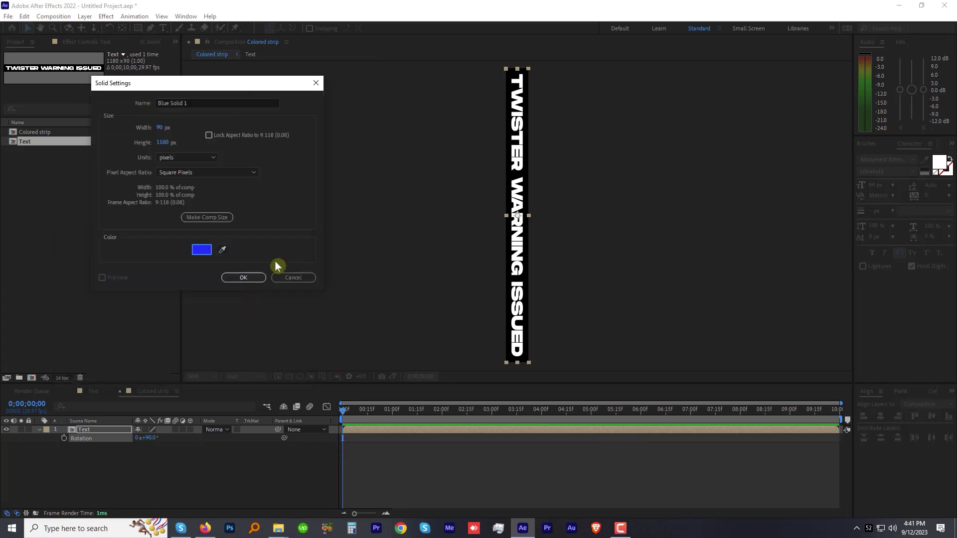
{"action": "left_click", "coordinate": [242, 277]}
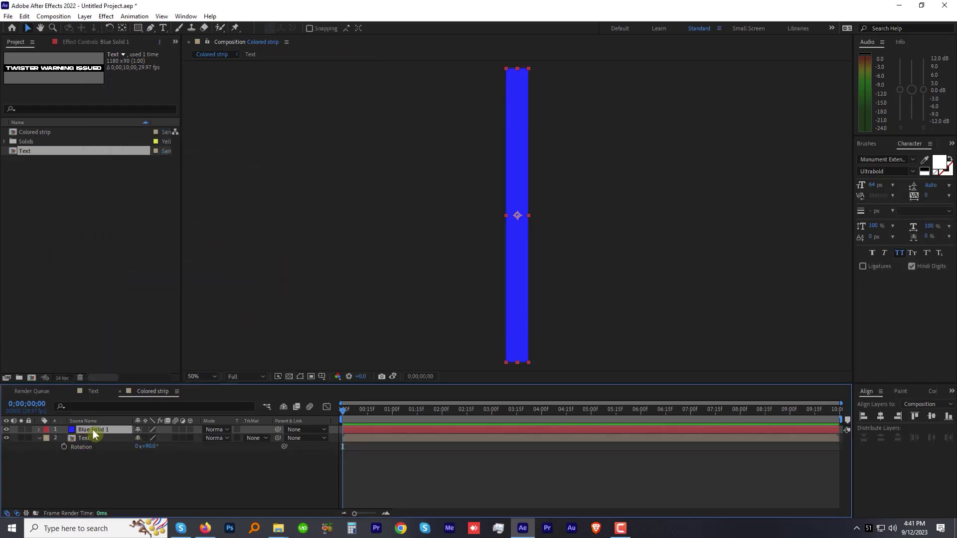
{"action": "left_click_drag", "start_coordinate": [95, 433], "coordinate": [86, 463]}
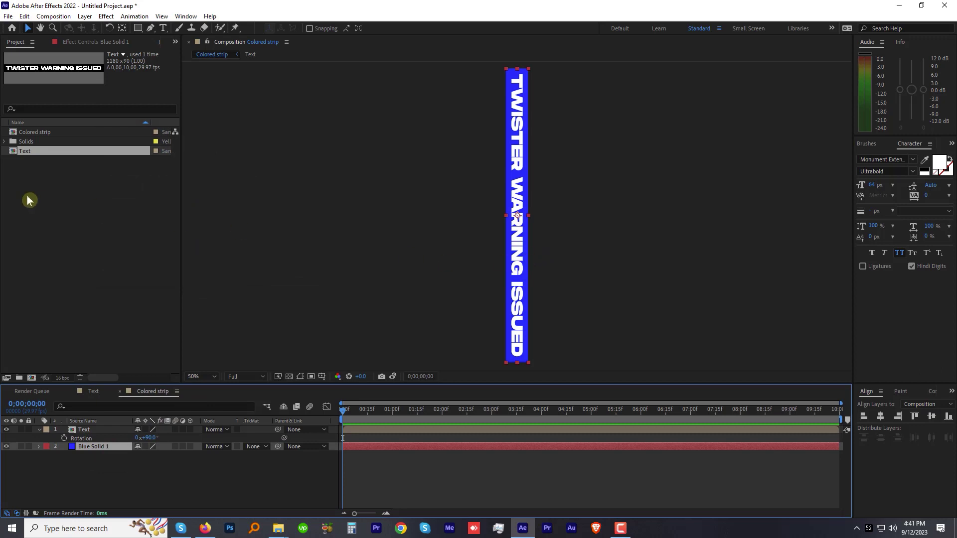
- Create a new composition named White strip
{"action": "right_click", "coordinate": [43, 186]}
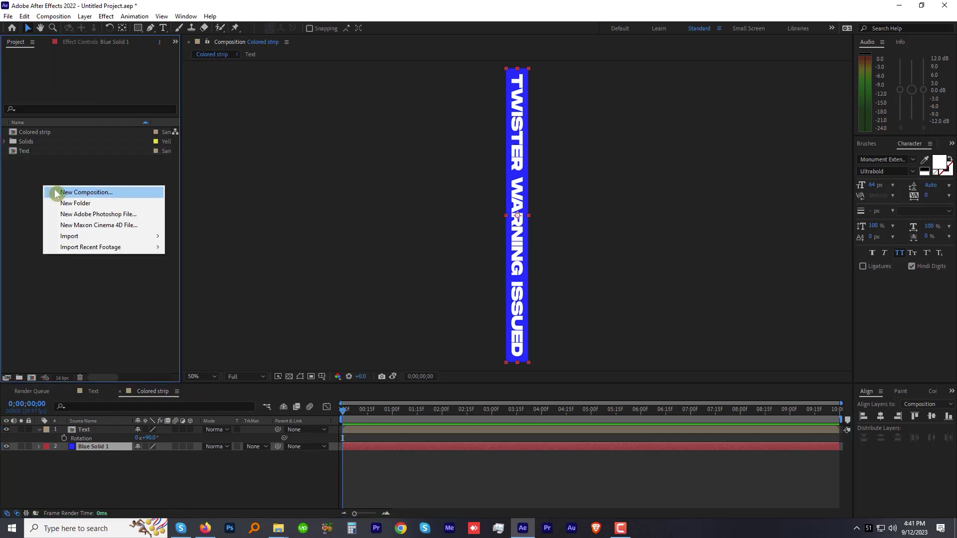
{"action": "left_click", "coordinate": [55, 192]}
{"action": "type", "text": "White "}
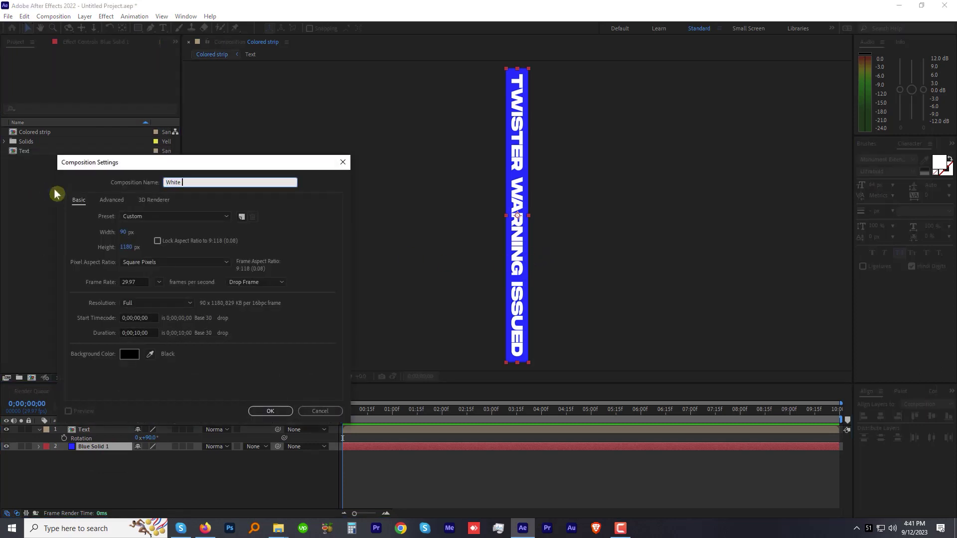
{"action": "type", "text": "strip"}
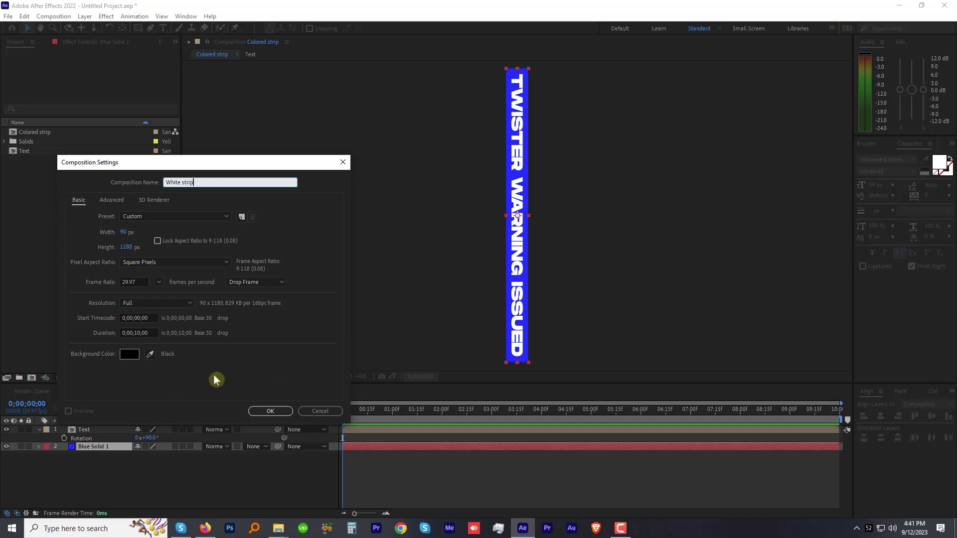
{"action": "left_click", "coordinate": [269, 412]}
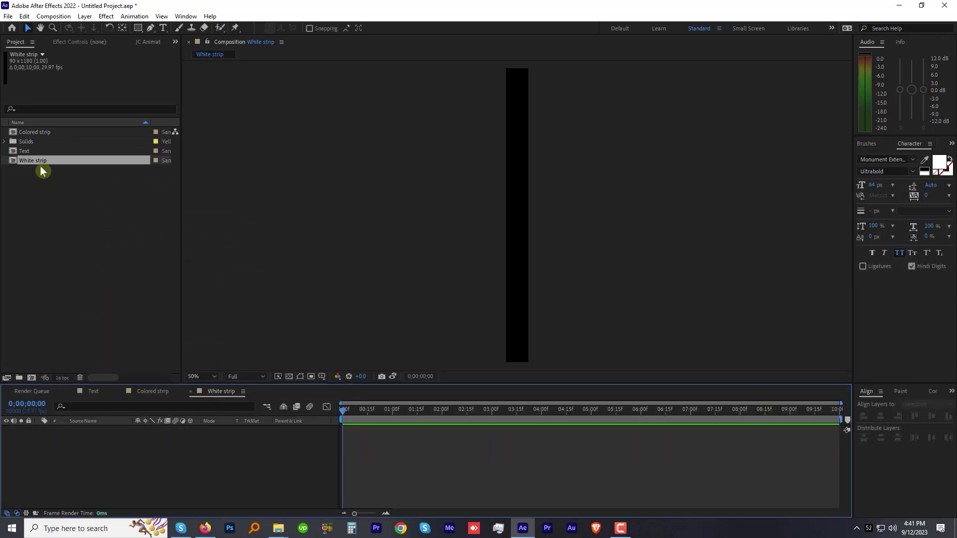
- Add the Text comp to White strip with a 90° rotation, then begin a new solid
{"action": "left_click", "coordinate": [25, 151]}
{"action": "left_click_drag", "start_coordinate": [25, 151], "coordinate": [90, 447]}
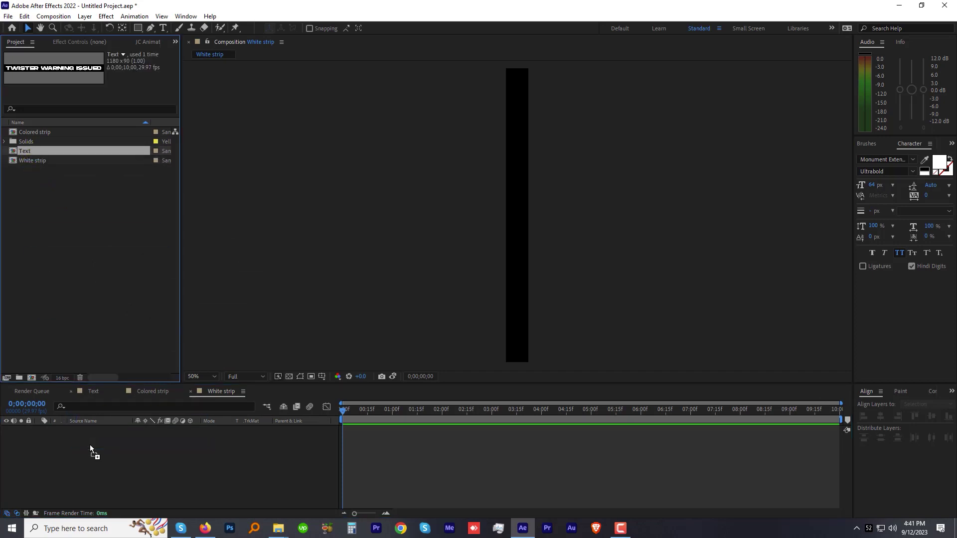
{"action": "key", "text": "r"}
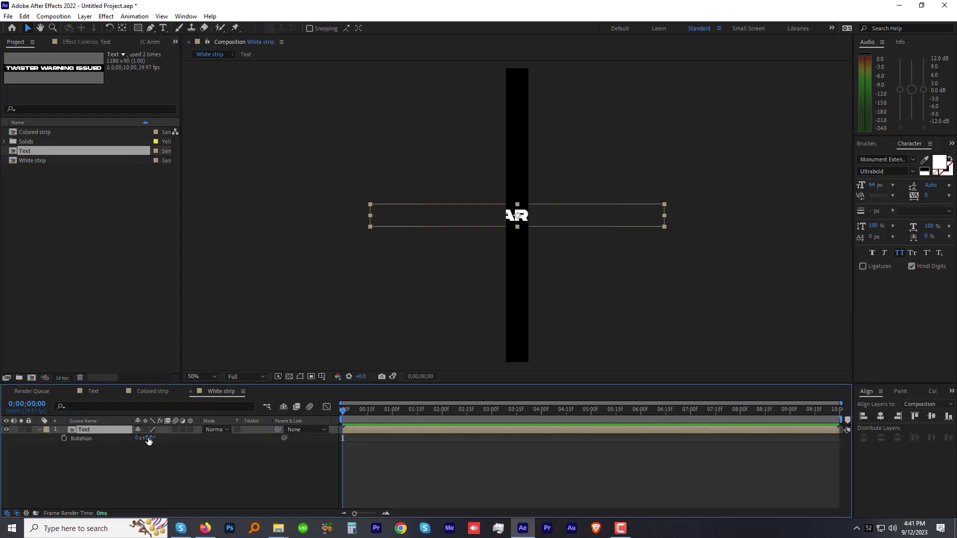
{"action": "type", "text": "90"}
{"action": "key", "text": "Return"}
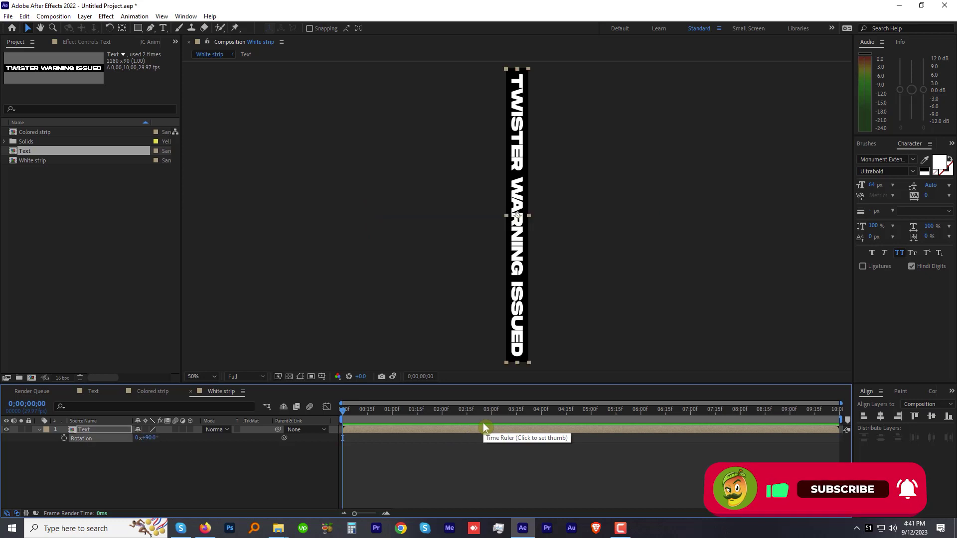
{"action": "left_click", "coordinate": [85, 16]}
{"action": "mouse_move", "coordinate": [86, 28]}
{"action": "left_click", "coordinate": [264, 39]}
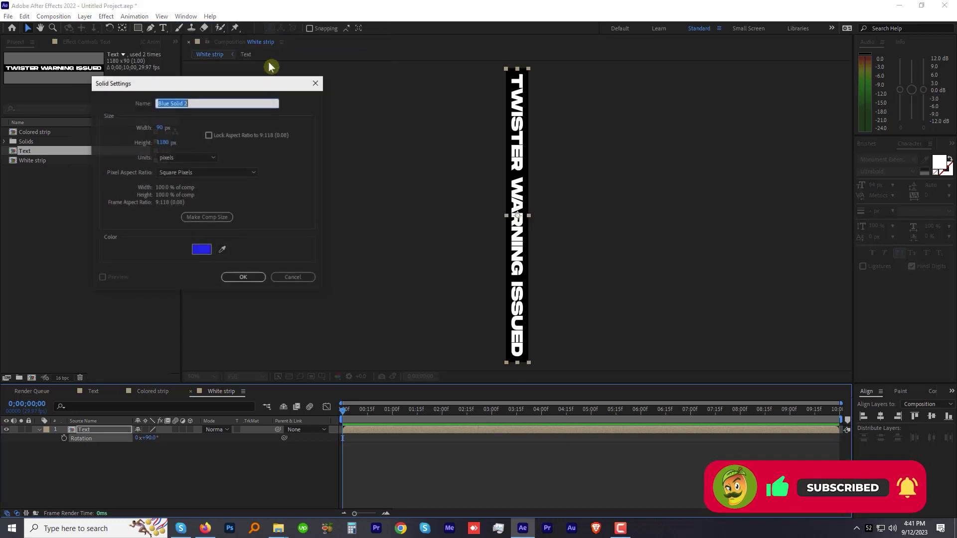
- Create a white FFFFFF solid and place it beneath the Text layer
{"action": "left_click", "coordinate": [201, 250]}
{"action": "type", "text": "ffffff"}
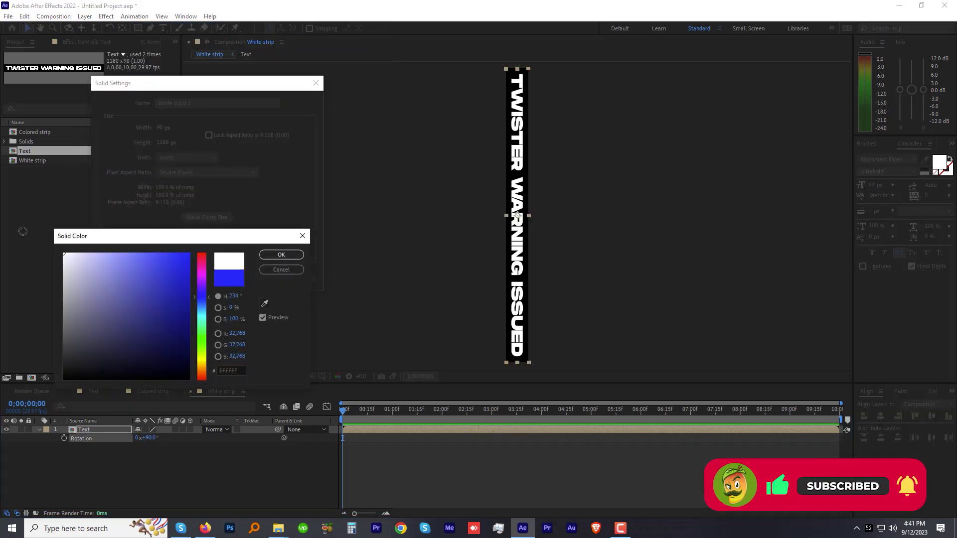
{"action": "left_click", "coordinate": [281, 255]}
{"action": "left_click", "coordinate": [259, 280]}
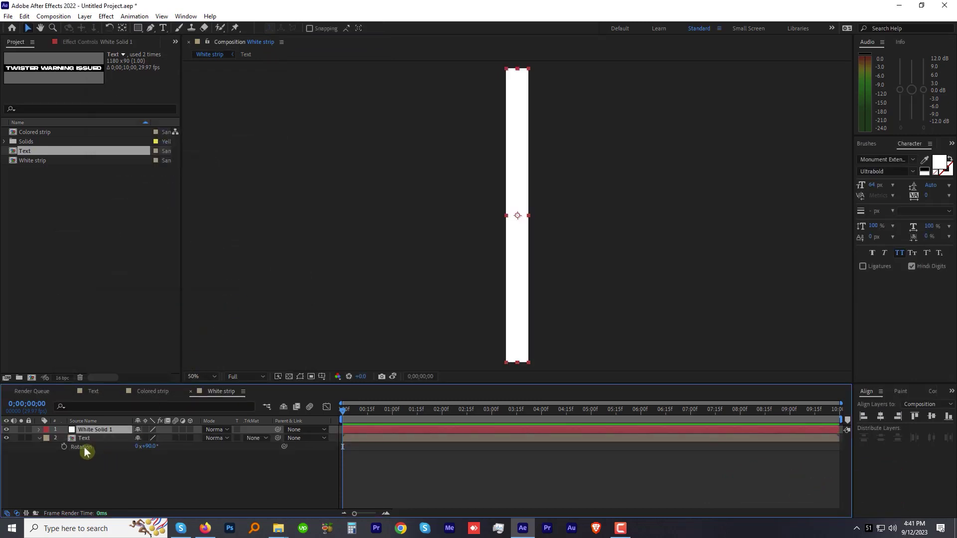
{"action": "left_click", "coordinate": [94, 435]}
{"action": "left_click_drag", "start_coordinate": [94, 433], "coordinate": [91, 452]}
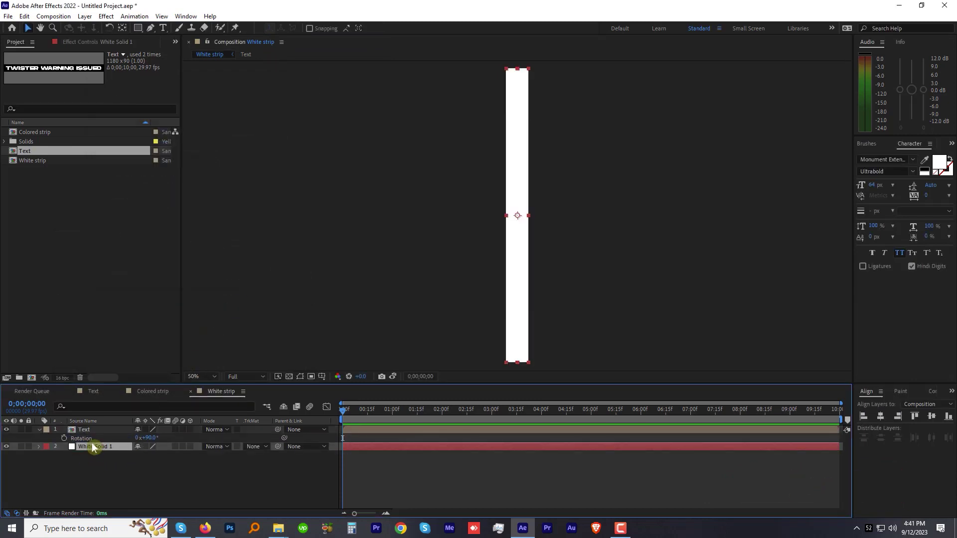
- Apply a Fill effect to the text and set its colour to black
{"action": "left_click", "coordinate": [93, 431]}
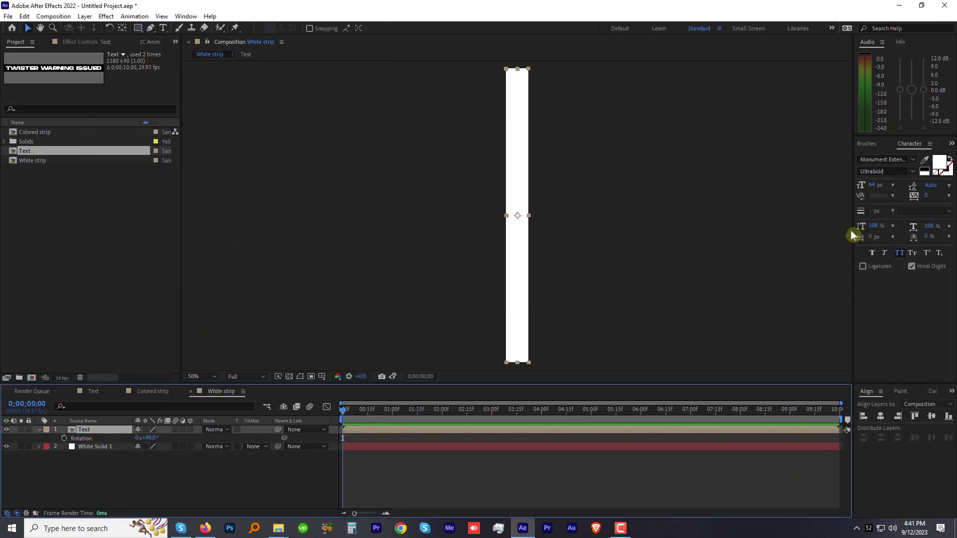
{"action": "left_click", "coordinate": [908, 143]}
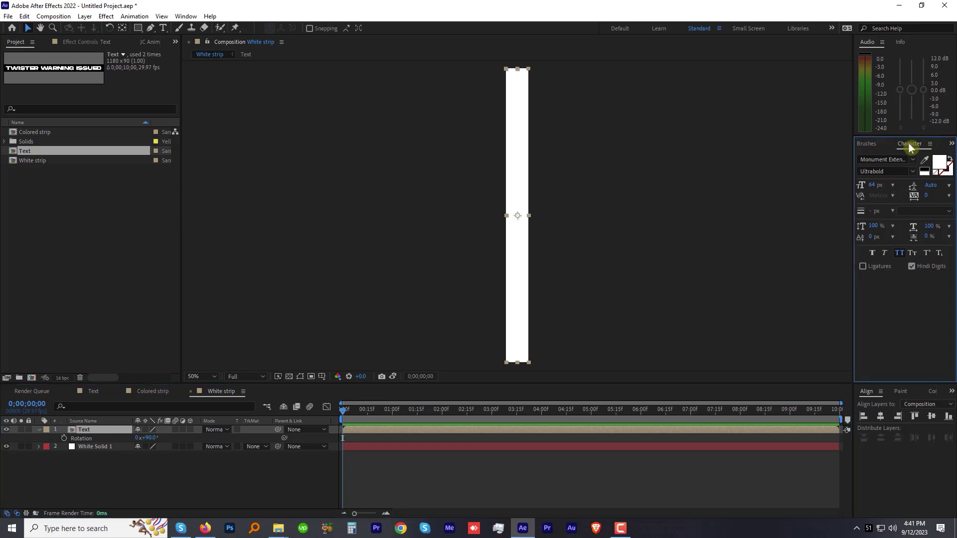
{"action": "key", "text": "ctrl+5"}
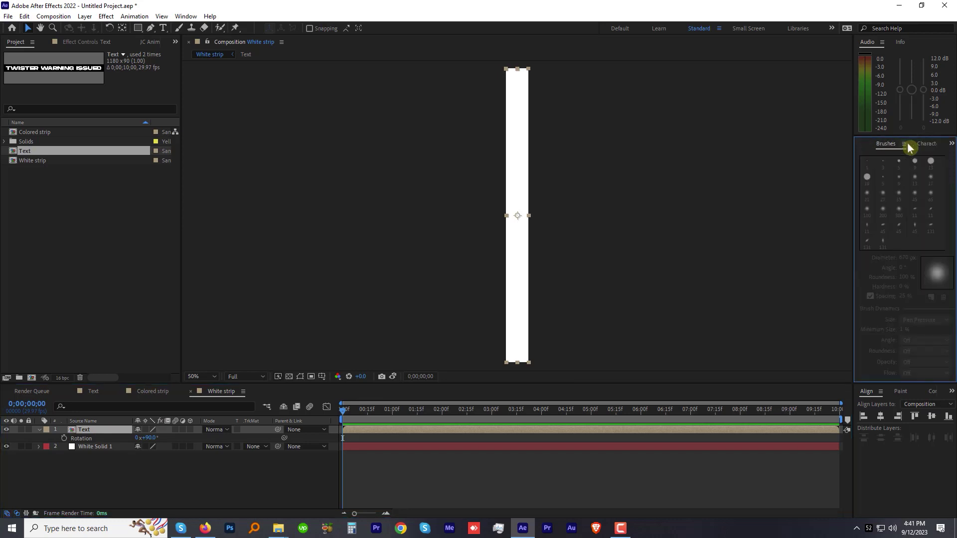
{"action": "left_click_drag", "start_coordinate": [897, 157], "coordinate": [832, 156]}
{"action": "type", "text": "ill"}
{"action": "double_click", "coordinate": [893, 218]}
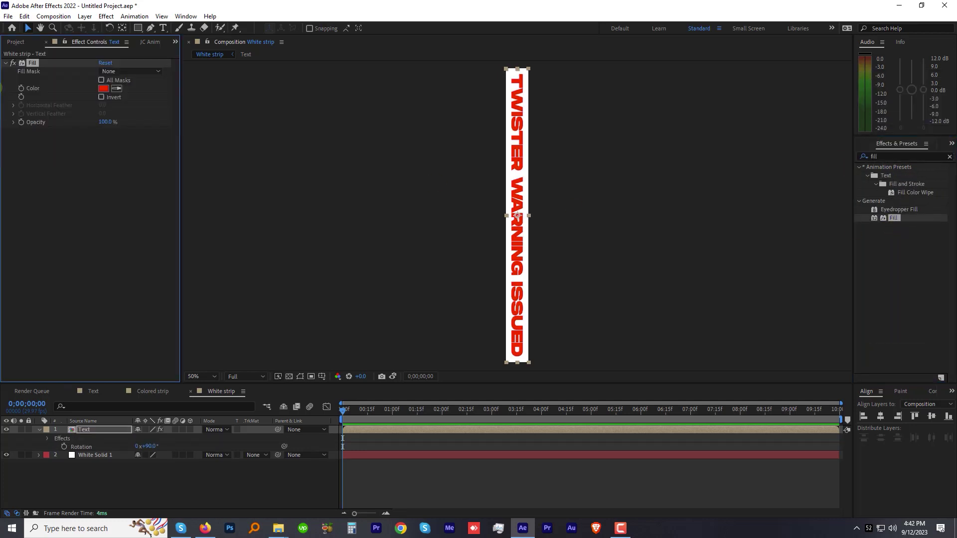
{"action": "left_click", "coordinate": [103, 89]}
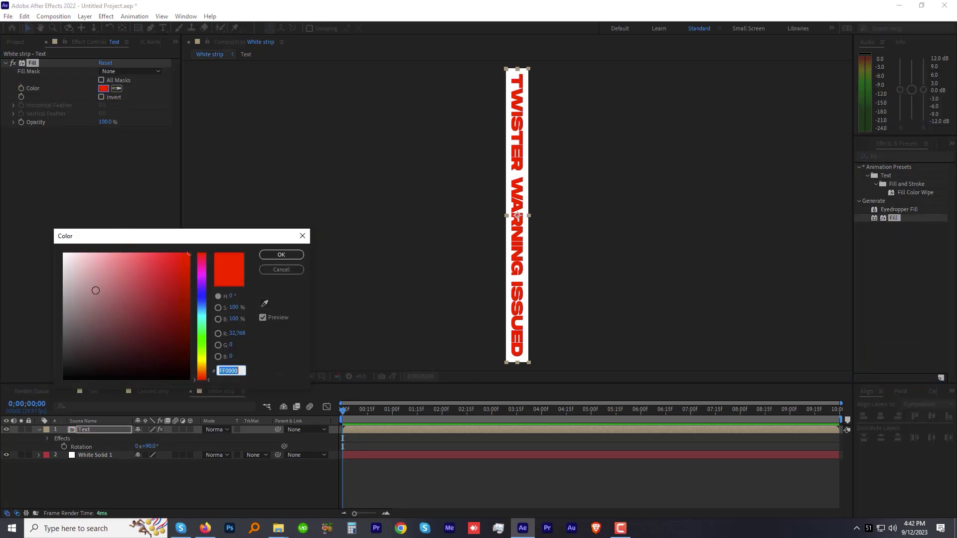
{"action": "left_click_drag", "start_coordinate": [94, 295], "coordinate": [63, 378]}
{"action": "left_click", "coordinate": [292, 255]}
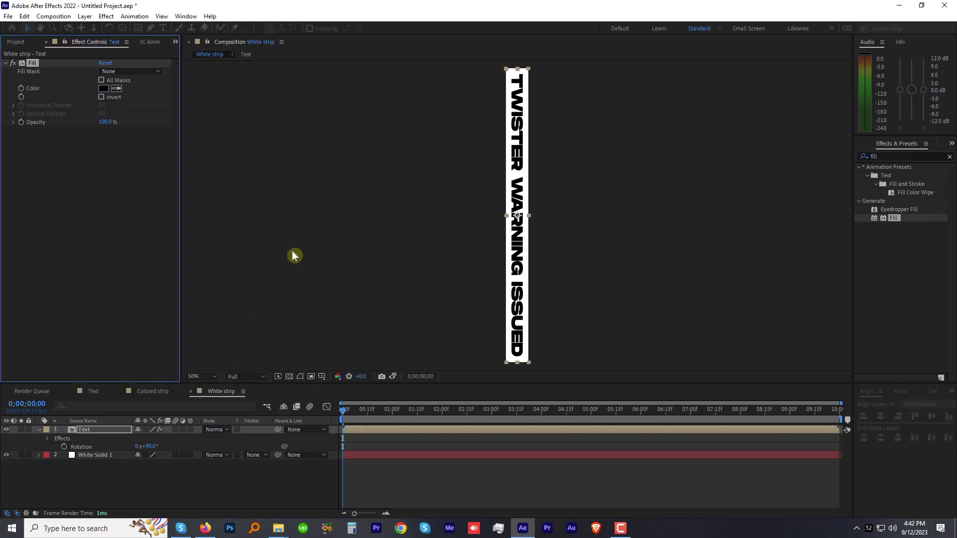
- Apply Motion Tile to the Text layer in Colored strip
{"action": "left_click", "coordinate": [143, 392]}
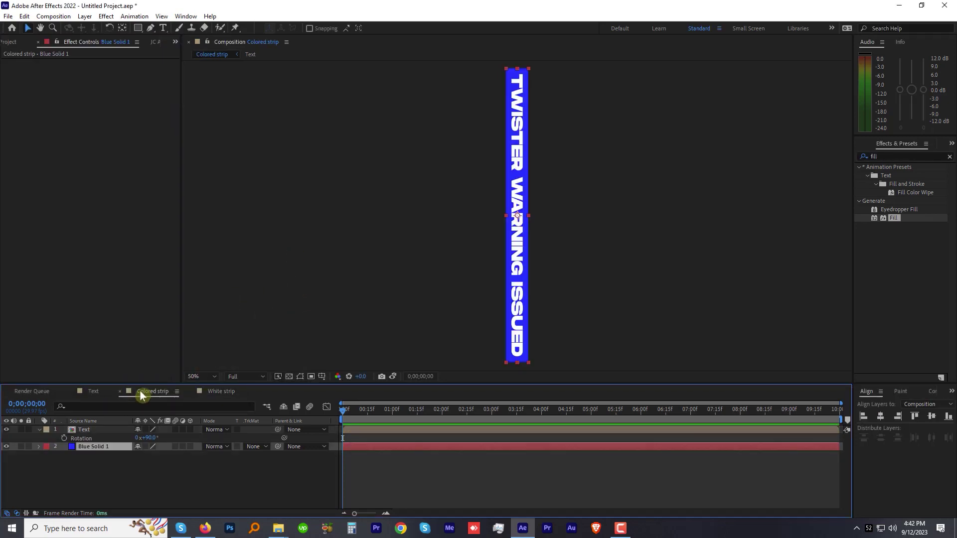
{"action": "left_click", "coordinate": [85, 429]}
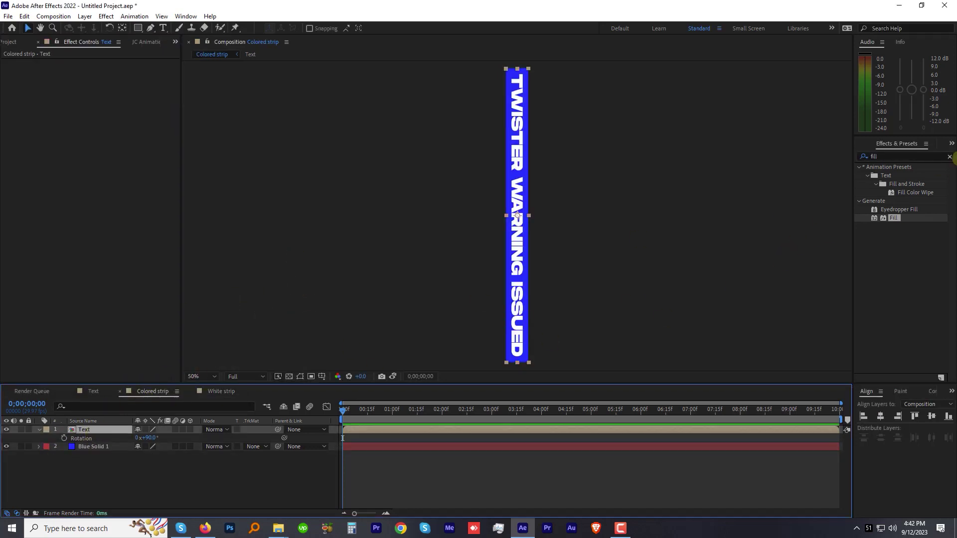
{"action": "left_click", "coordinate": [880, 157]}
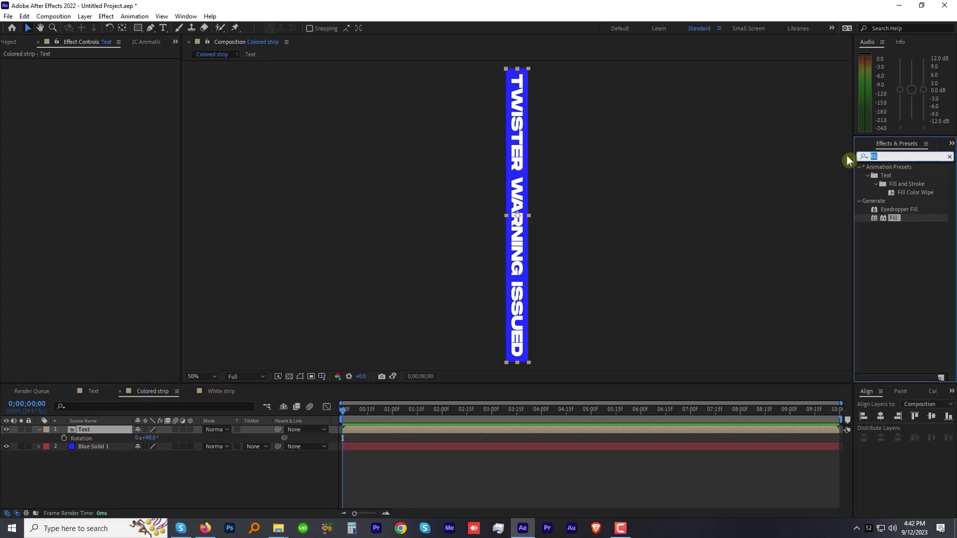
{"action": "type", "text": "motion"}
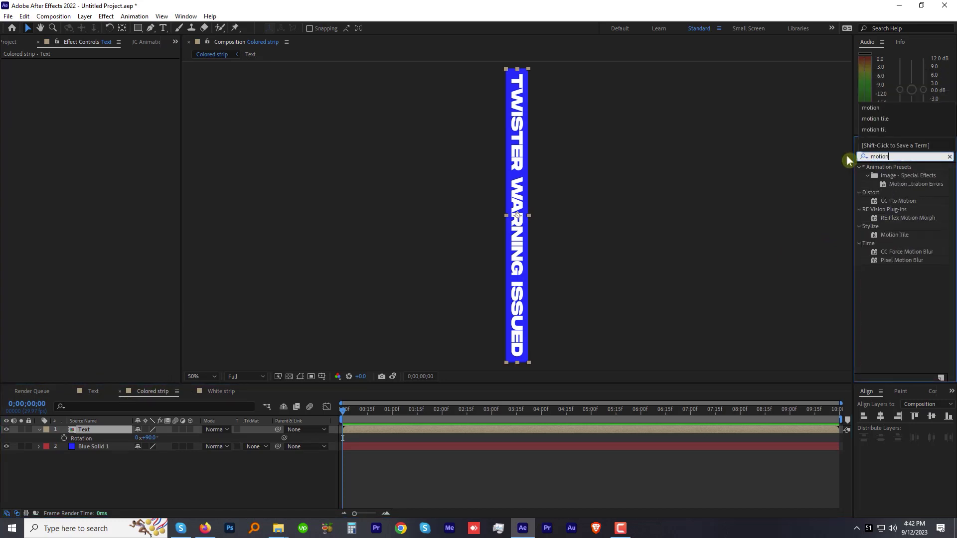
{"action": "double_click", "coordinate": [895, 234]}
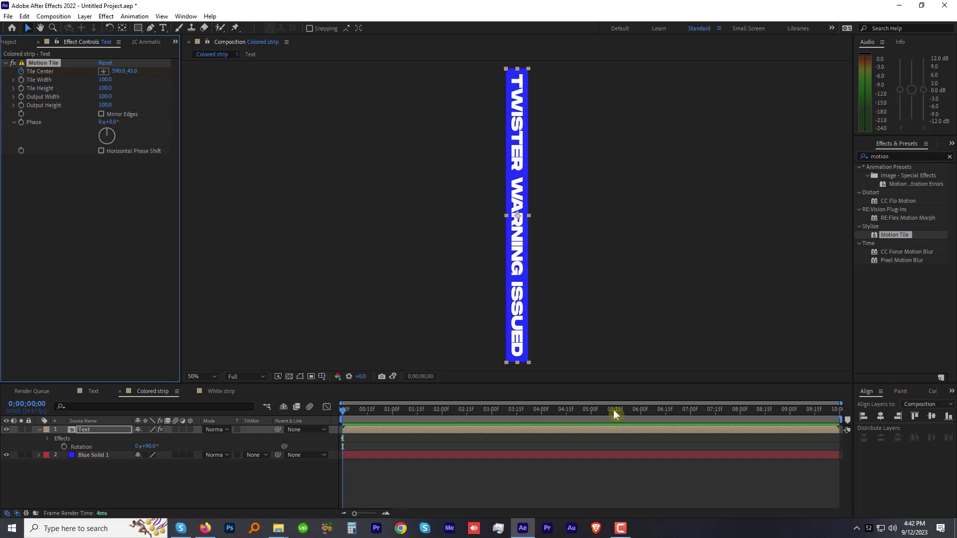
- At the composition's end, scrub Tile Center to slide the title along the strip
{"action": "left_click_drag", "start_coordinate": [614, 409], "coordinate": [884, 423]}
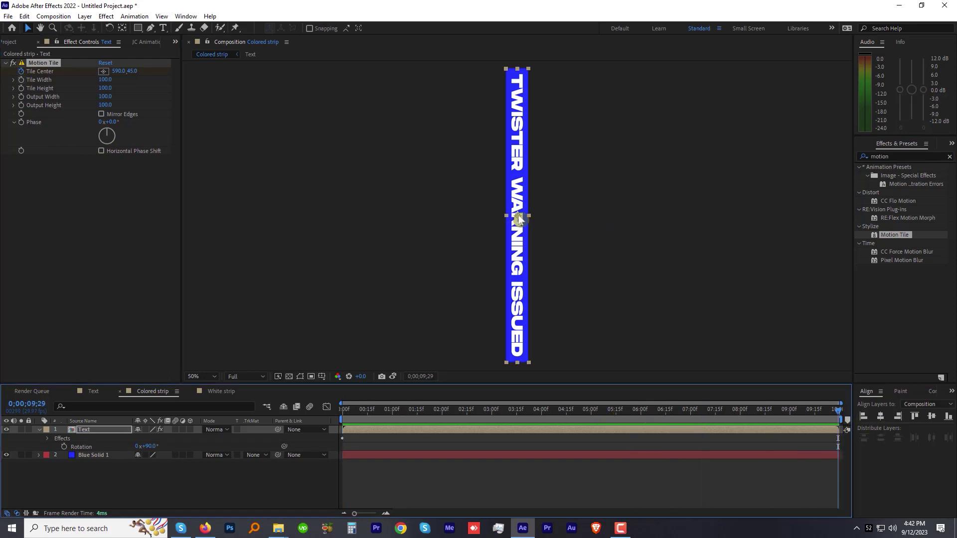
{"action": "left_click_drag", "start_coordinate": [518, 218], "coordinate": [537, 81]}
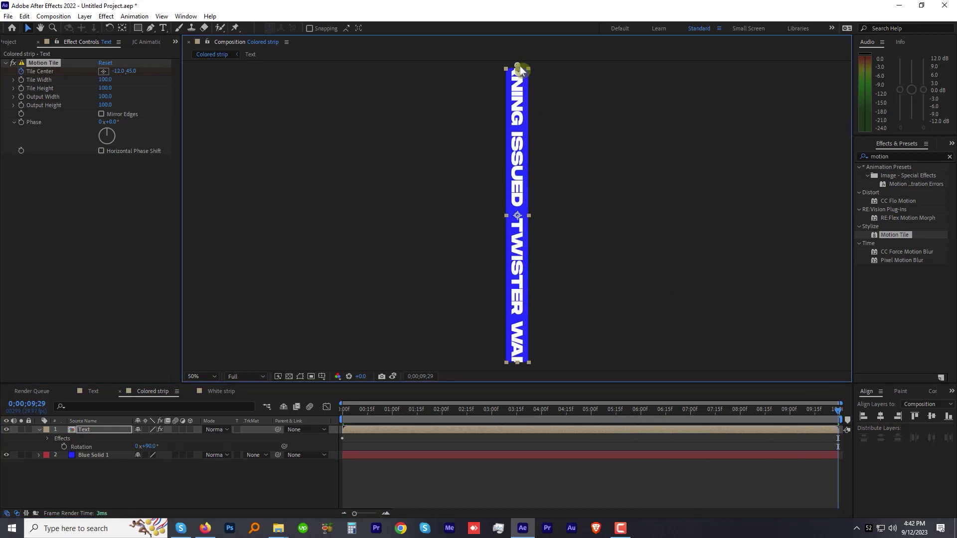
{"action": "scroll", "coordinate": [551, 186], "scroll_direction": "down", "scroll_amount": 2}
{"action": "left_click_drag", "start_coordinate": [509, 186], "coordinate": [503, 122]}
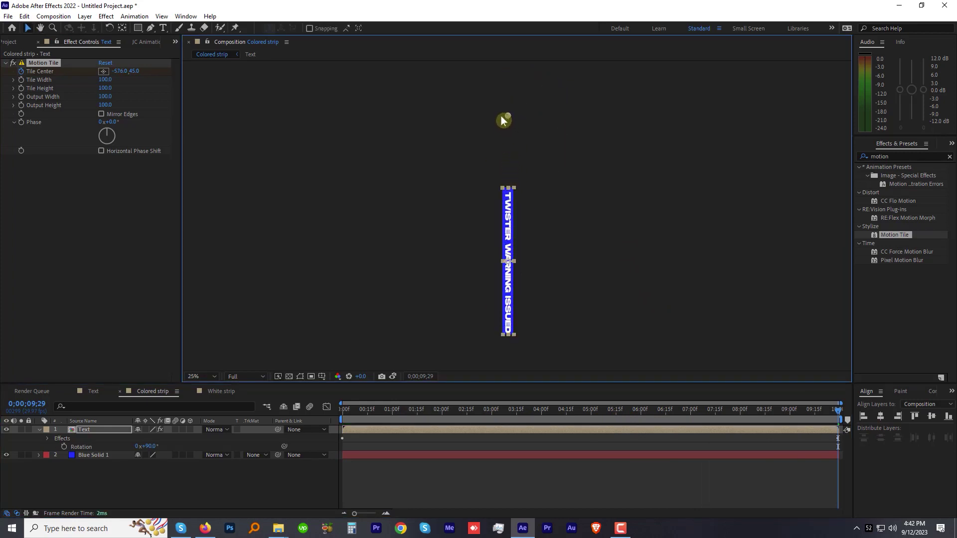
- Apply Motion Tile to White strip's black text and shift its tile centre a full length at the end
{"action": "left_click", "coordinate": [222, 391]}
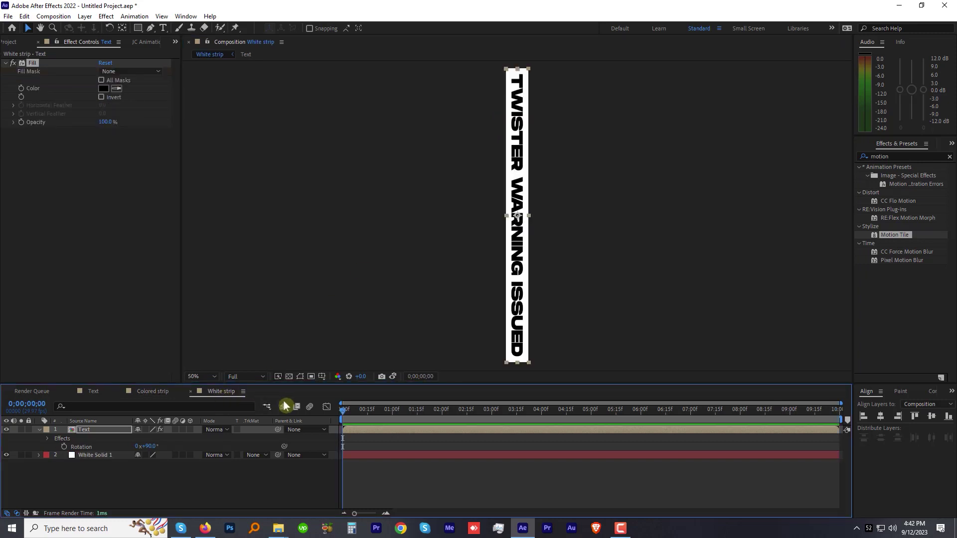
{"action": "double_click", "coordinate": [892, 235]}
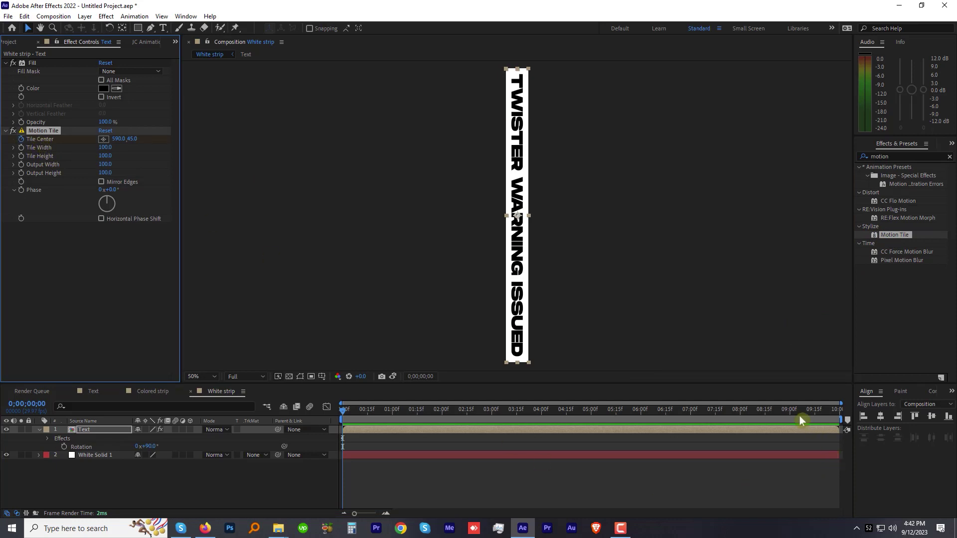
{"action": "key", "text": "End"}
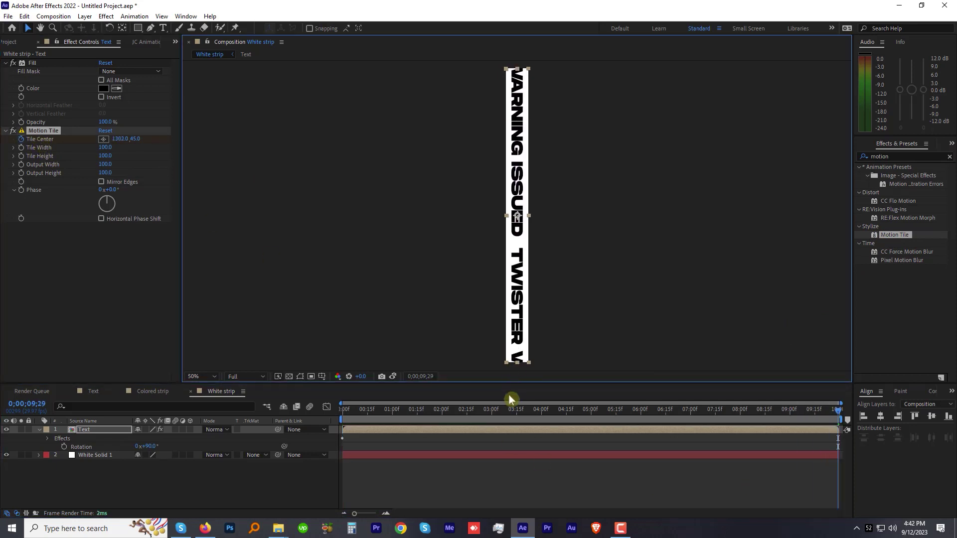
{"action": "left_click_drag", "start_coordinate": [508, 400], "coordinate": [509, 515]}
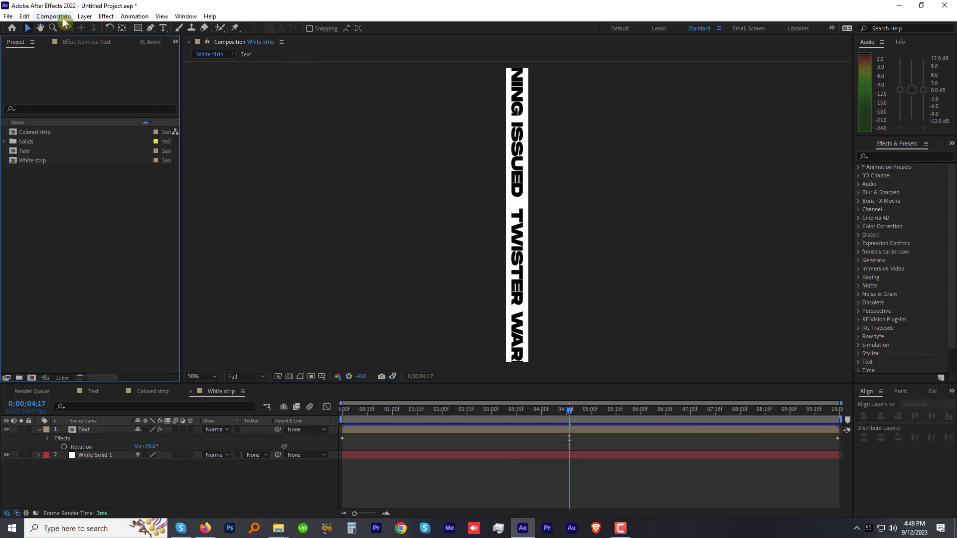
- Create a new composition named Designer element
{"action": "left_click", "coordinate": [59, 16]}
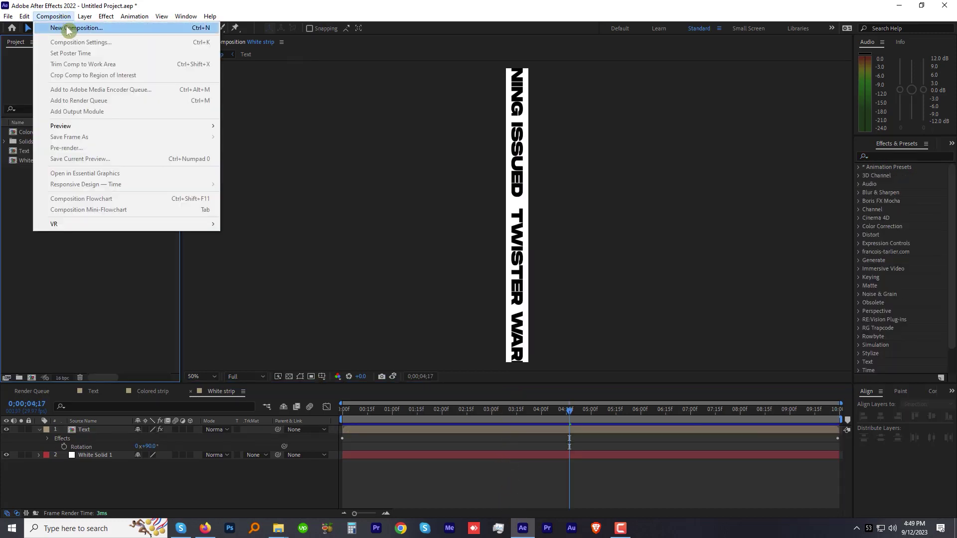
{"action": "left_click", "coordinate": [67, 28]}
{"action": "type", "text": "Designer element"}
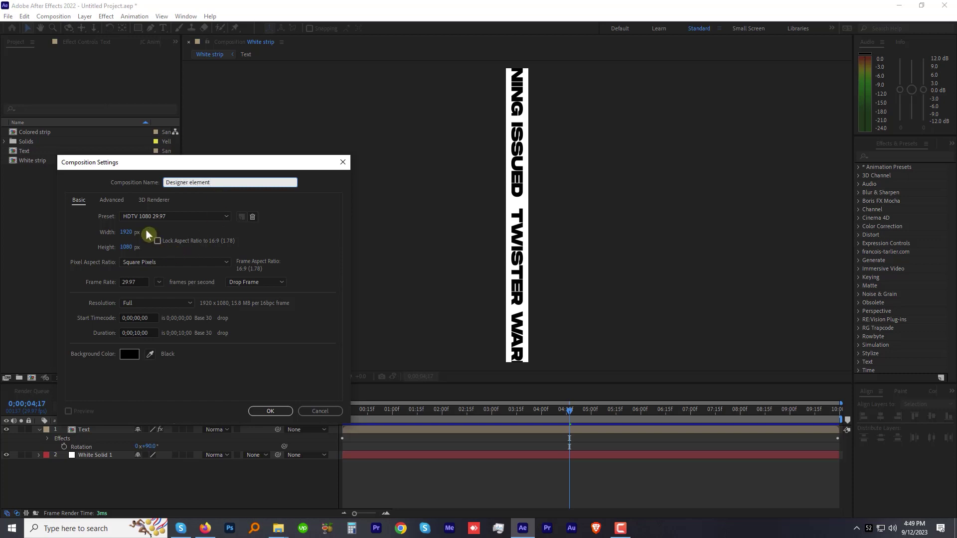
{"action": "left_click", "coordinate": [259, 412]}
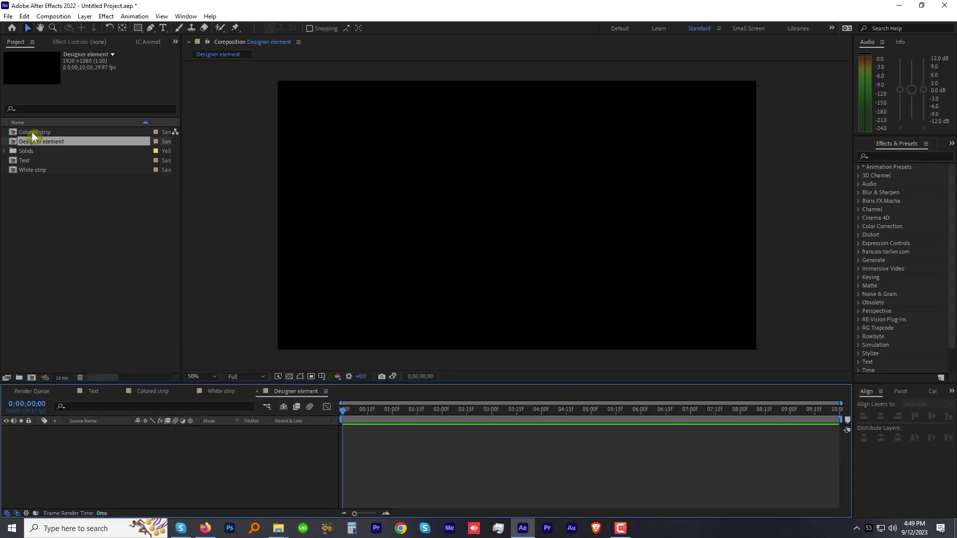
- Add Colored strip to Designer element and apply CC Cylinder to it
{"action": "left_click", "coordinate": [32, 132]}
{"action": "left_click_drag", "start_coordinate": [34, 134], "coordinate": [77, 442]}
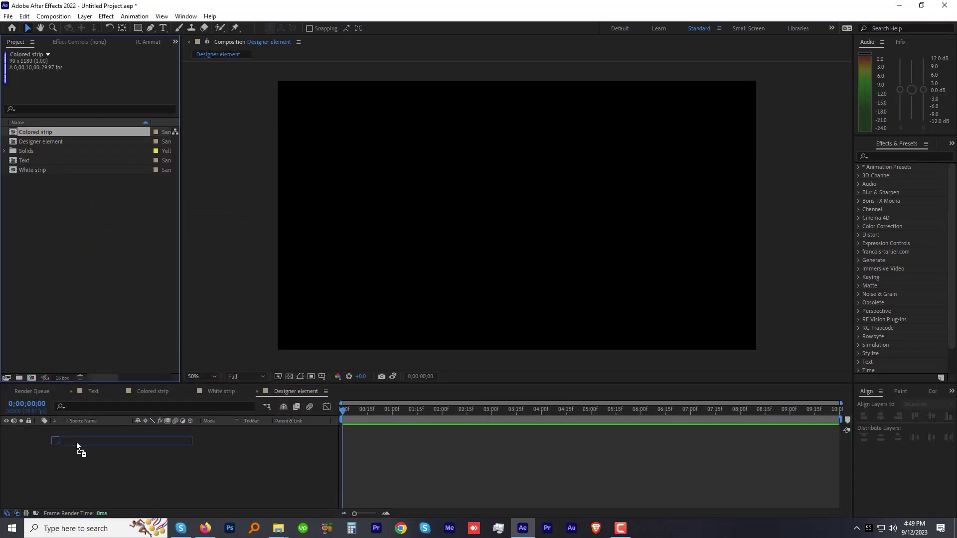
{"action": "left_click", "coordinate": [863, 157]}
{"action": "type", "text": "cyli"}
{"action": "mouse_move", "coordinate": [896, 176]}
{"action": "left_mouse_down"}
{"action": "mouse_move", "coordinate": [876, 232]}
{"action": "mouse_move", "coordinate": [743, 431]}
{"action": "left_mouse_up"}
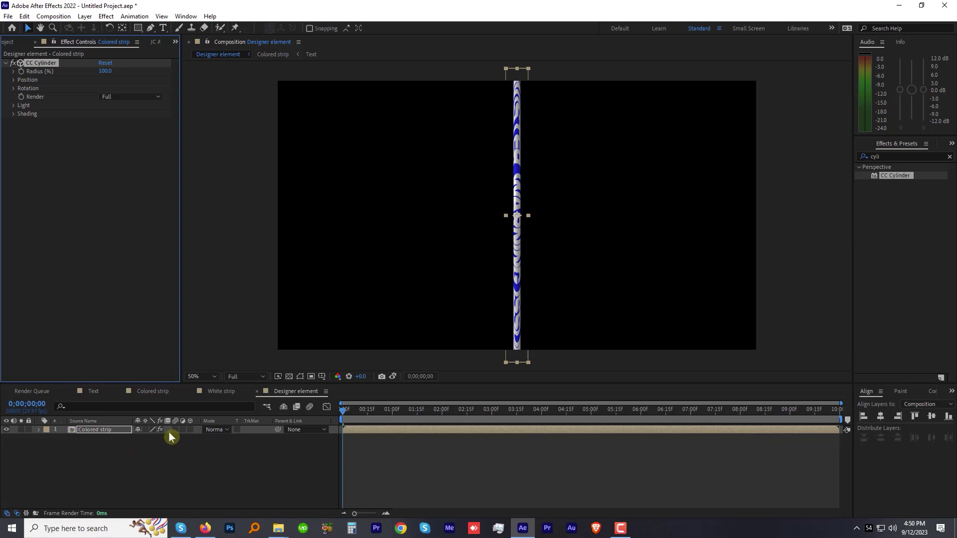
- Rotate the Colored strip layer to a negative angle so the band tilts toward horizontal
{"action": "left_click", "coordinate": [145, 430]}
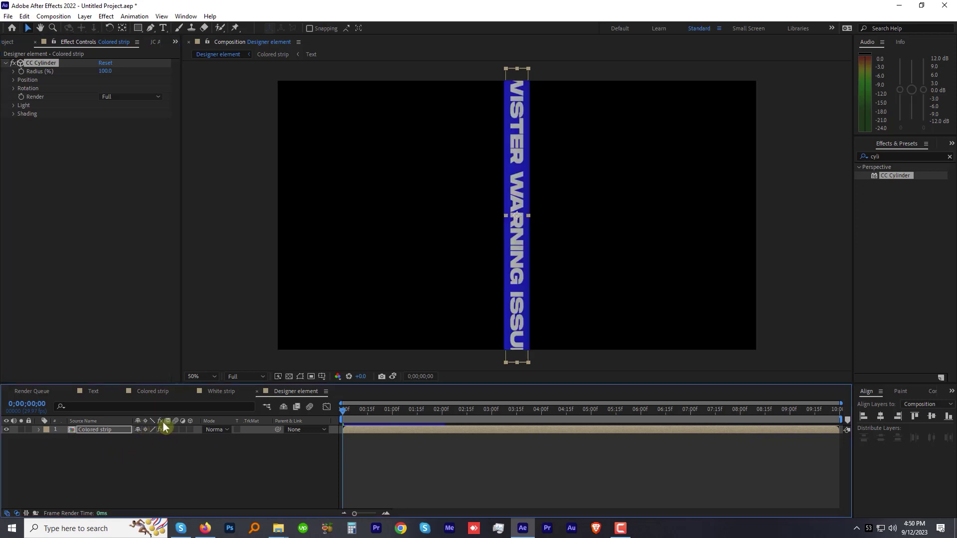
{"action": "left_click", "coordinate": [91, 431]}
{"action": "key", "text": "r"}
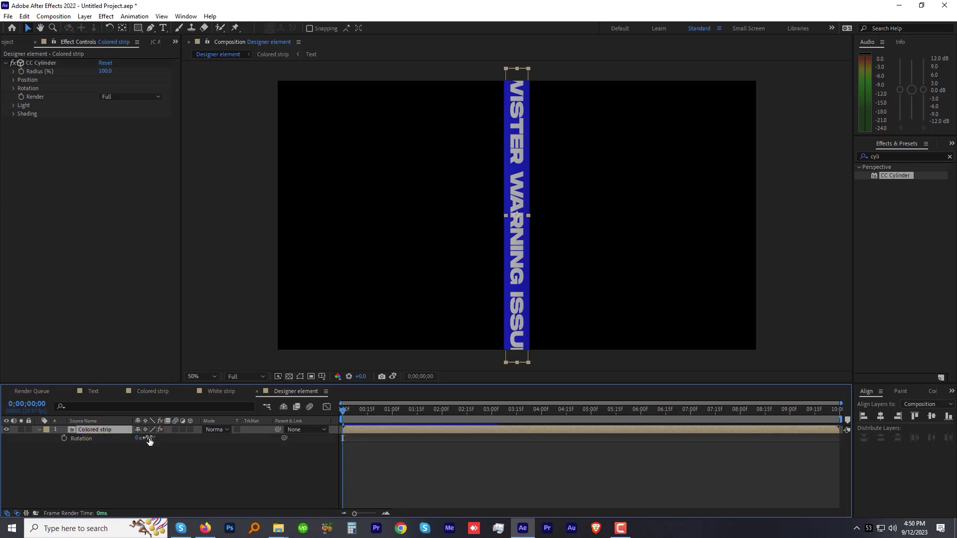
{"action": "left_click_drag", "start_coordinate": [149, 440], "coordinate": [101, 434]}
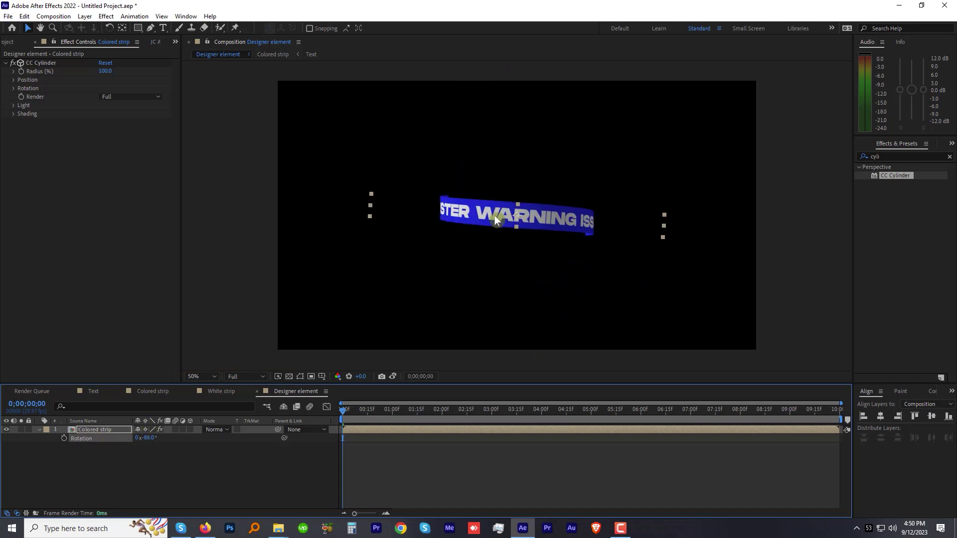
- Set CC Cylinder's Render mode to Outside
{"action": "left_click", "coordinate": [105, 97]}
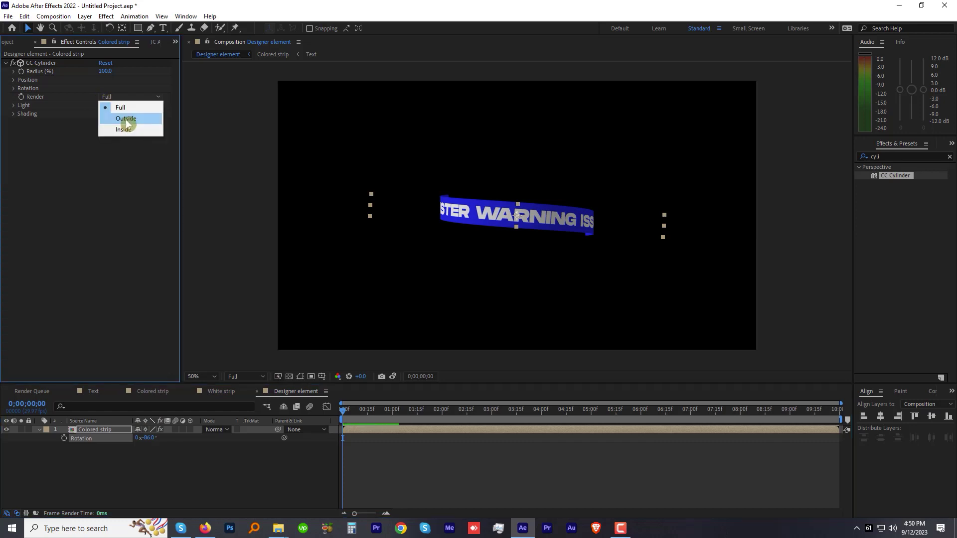
{"action": "left_click", "coordinate": [125, 119]}
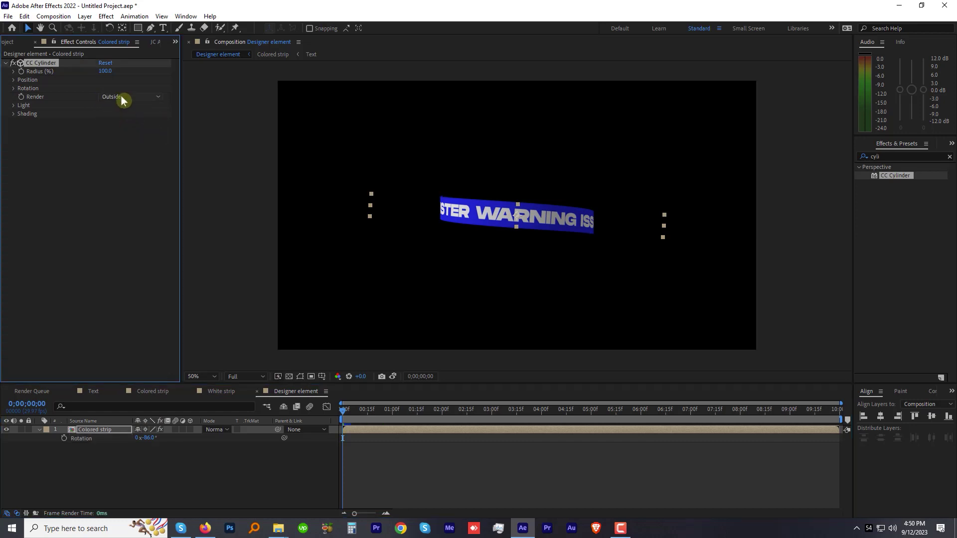
{"action": "left_click", "coordinate": [122, 97]}
{"action": "left_click", "coordinate": [125, 130]}
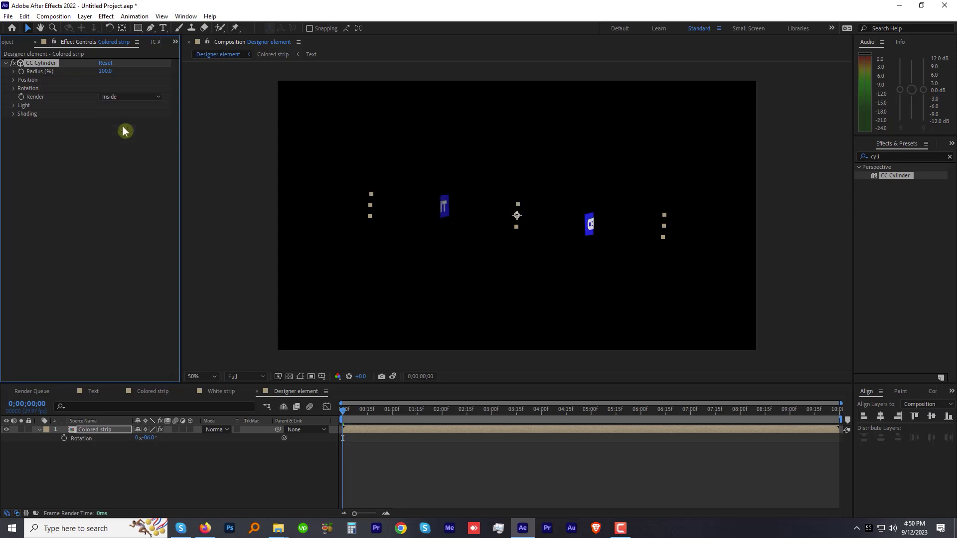
{"action": "left_click", "coordinate": [122, 97]}
- Return the blue cylinder to Outside rendering and add White strip as a second layer
{"action": "left_click", "coordinate": [121, 118]}
{"action": "left_click", "coordinate": [7, 43]}
{"action": "left_click", "coordinate": [37, 171]}
{"action": "left_click_drag", "start_coordinate": [41, 172], "coordinate": [66, 459]}
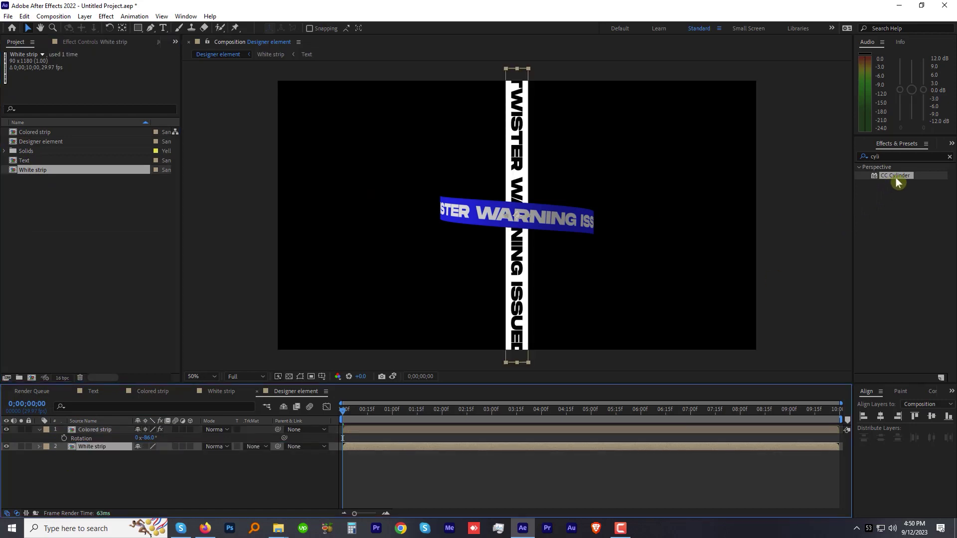
- Apply CC Cylinder to White strip and tilt it diagonally via Rotation
{"action": "left_click_drag", "start_coordinate": [895, 175], "coordinate": [712, 448]}
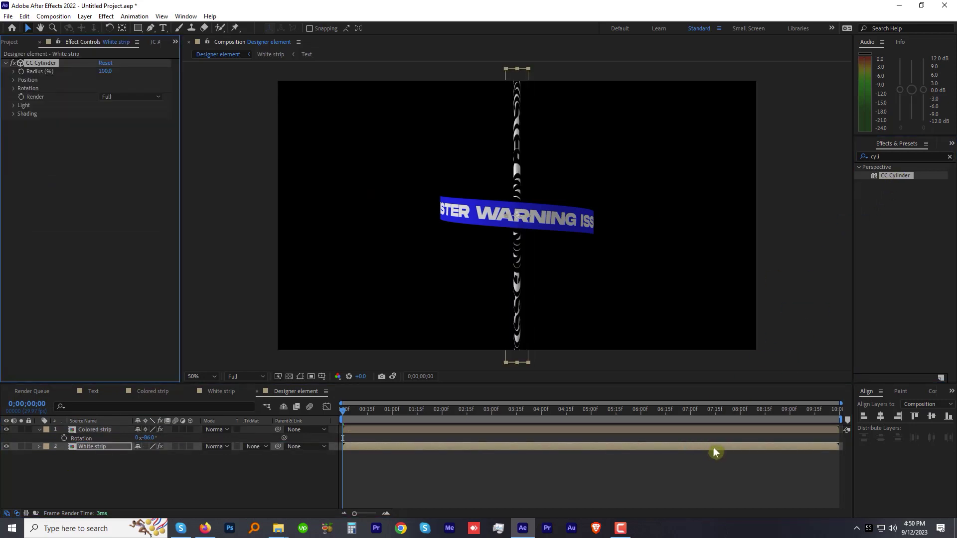
{"action": "left_click", "coordinate": [144, 450]}
{"action": "key", "text": "r"}
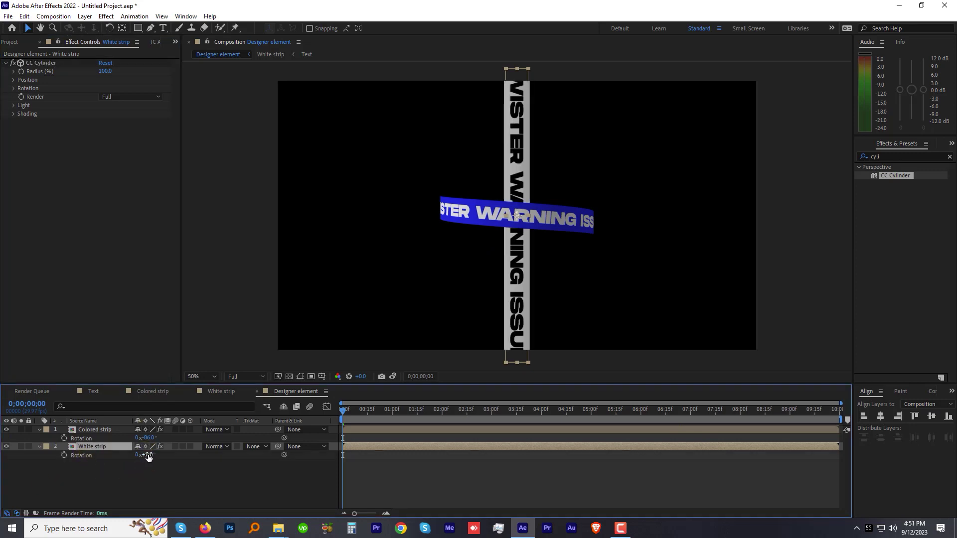
{"action": "mouse_move", "coordinate": [148, 455]}
{"action": "left_mouse_down"}
{"action": "mouse_move", "coordinate": [117, 450]}
{"action": "mouse_move", "coordinate": [140, 444]}
{"action": "left_mouse_up"}
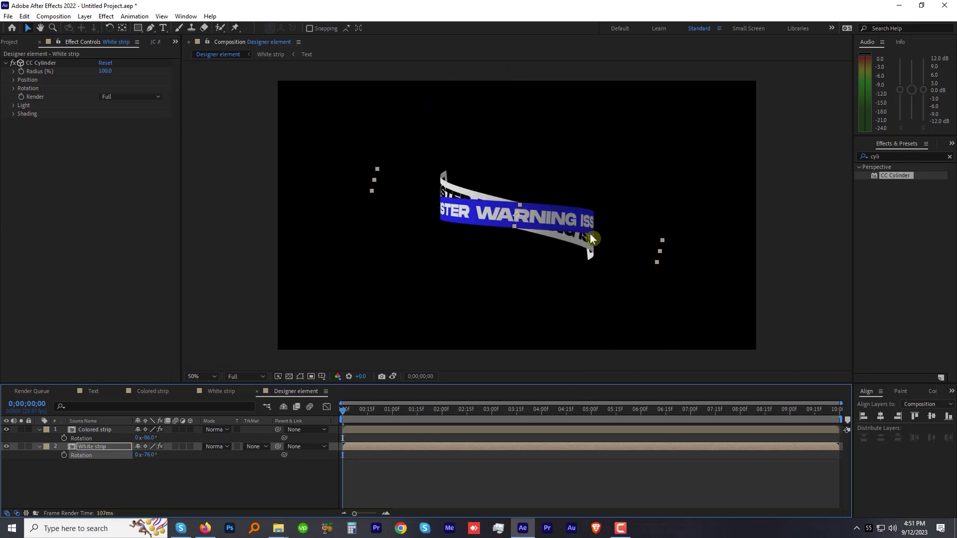
- Set the white cylinder's Render mode to Inside
{"action": "left_click", "coordinate": [439, 200]}
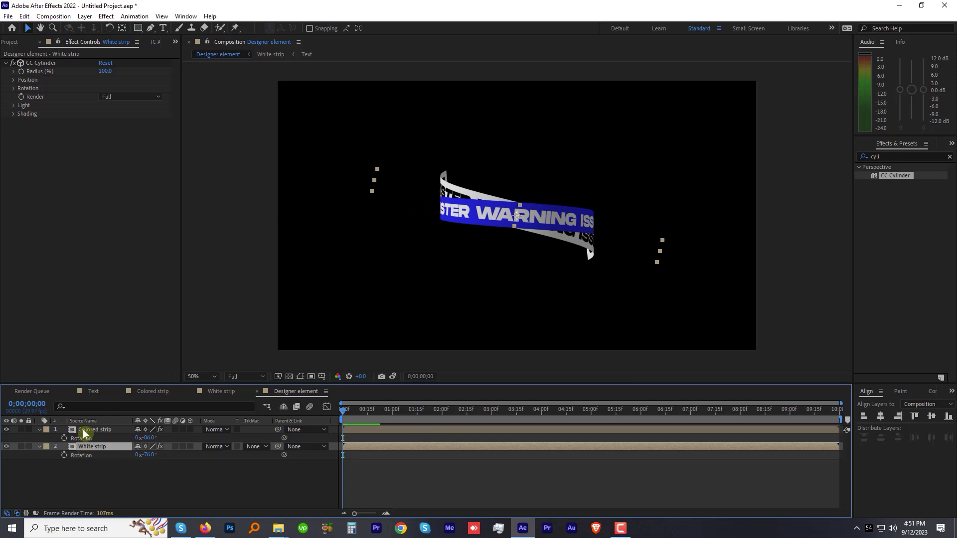
{"action": "left_click", "coordinate": [115, 98]}
{"action": "left_click", "coordinate": [122, 118]}
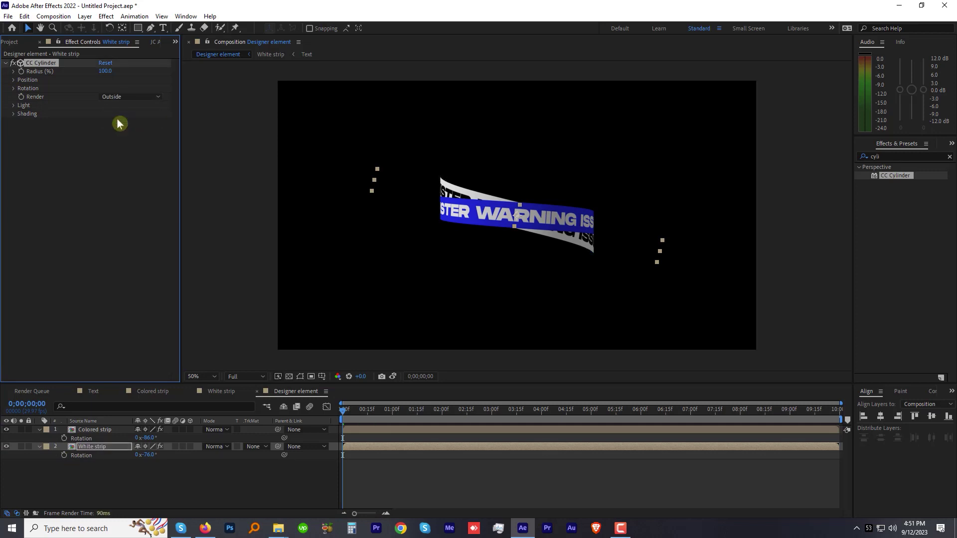
{"action": "left_click", "coordinate": [120, 100]}
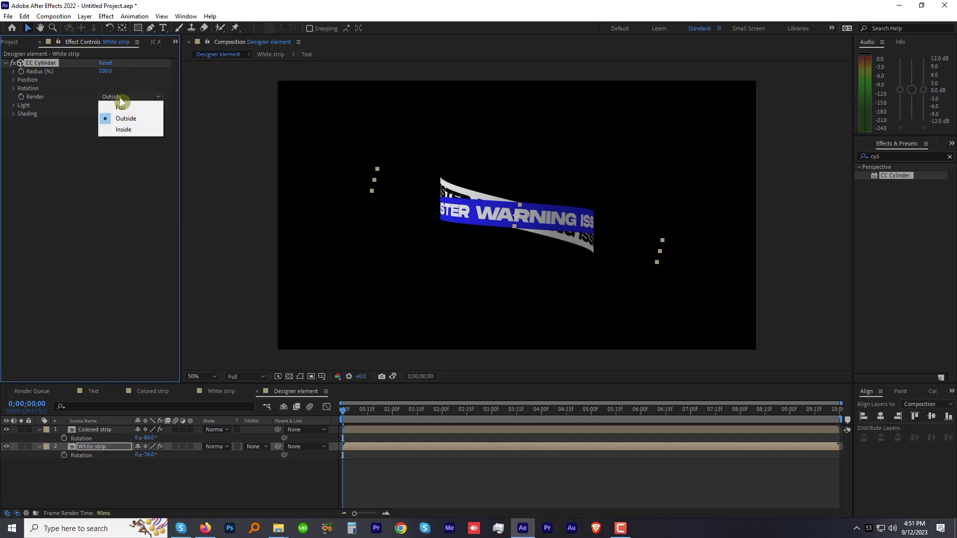
{"action": "left_click", "coordinate": [118, 132]}
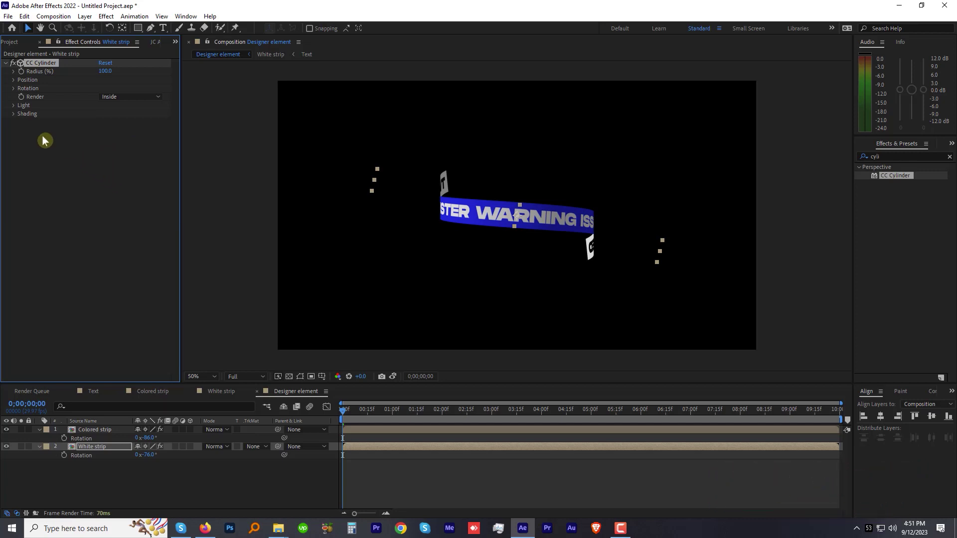
- Turn the white cylinder to 165° Y rotation, raise it to Position Y -130, and preview
{"action": "left_click", "coordinate": [14, 90]}
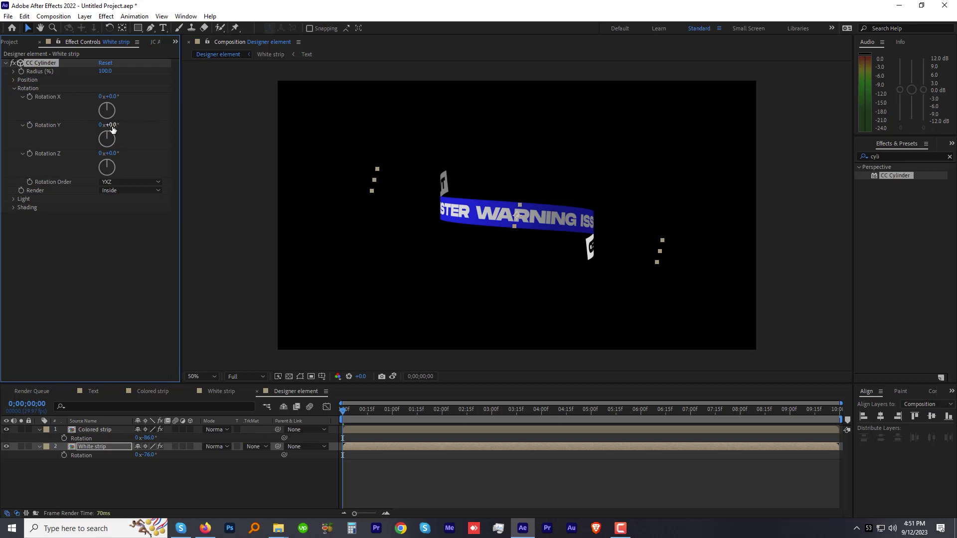
{"action": "left_click_drag", "start_coordinate": [118, 125], "coordinate": [193, 126]}
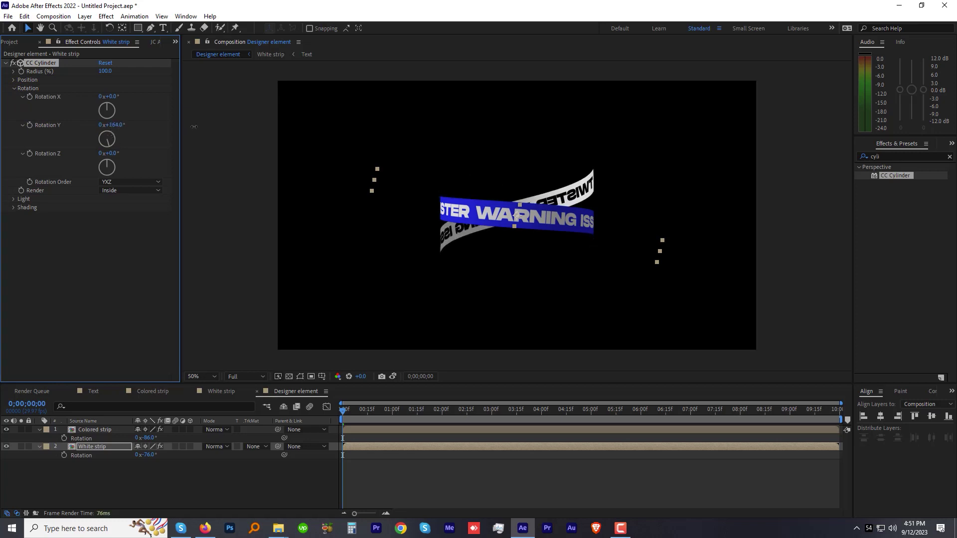
{"action": "left_click_drag", "start_coordinate": [194, 127], "coordinate": [194, 127]}
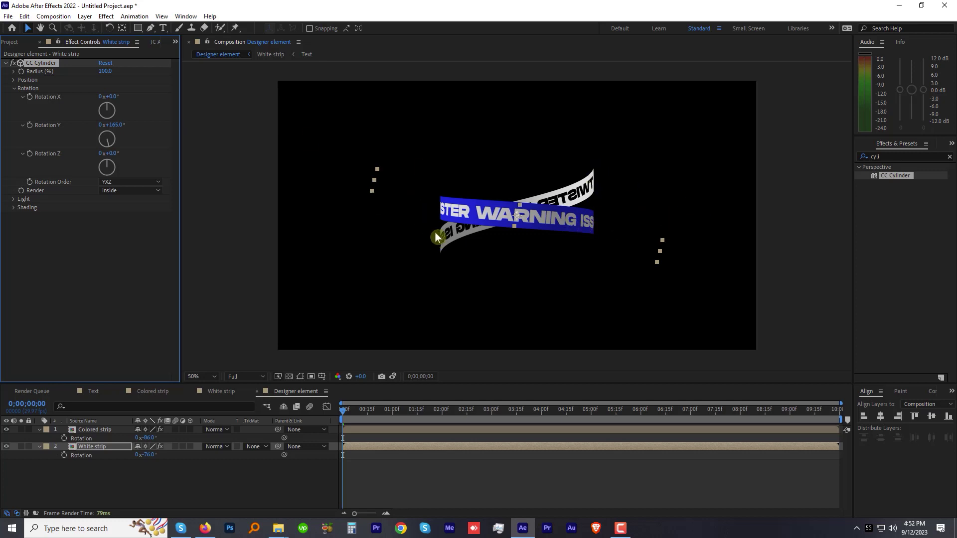
{"action": "left_click", "coordinate": [14, 80]}
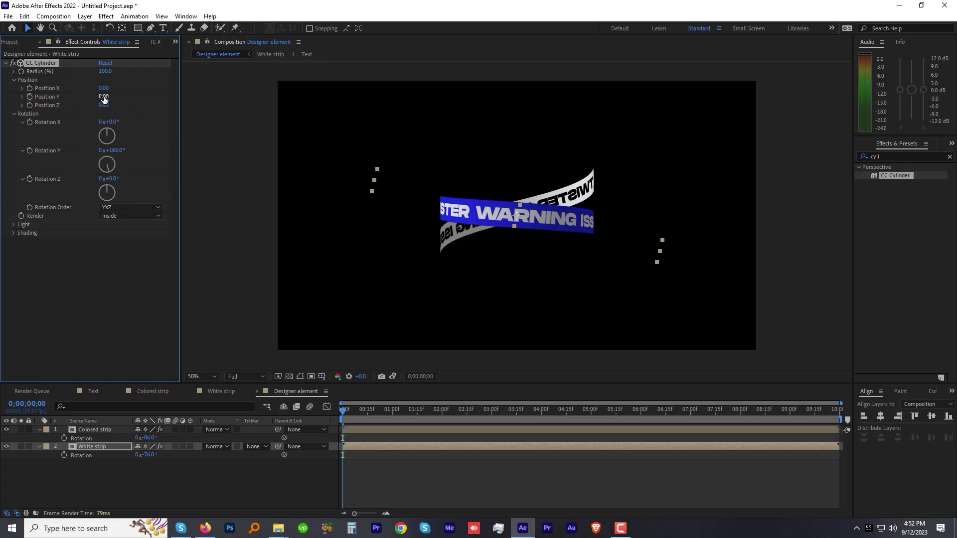
{"action": "left_click_drag", "start_coordinate": [104, 98], "coordinate": [102, 103]}
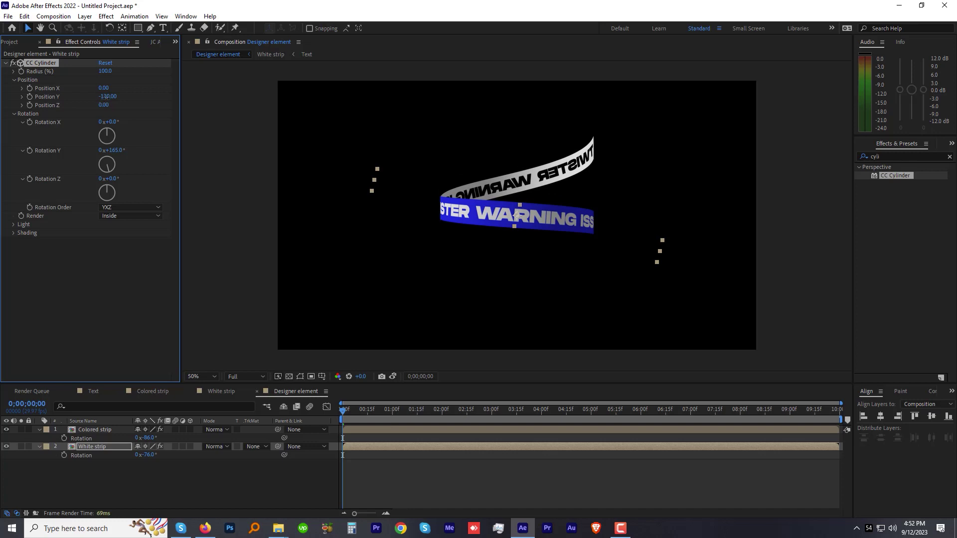
{"action": "left_click", "coordinate": [370, 456]}
{"action": "key", "text": "space"}
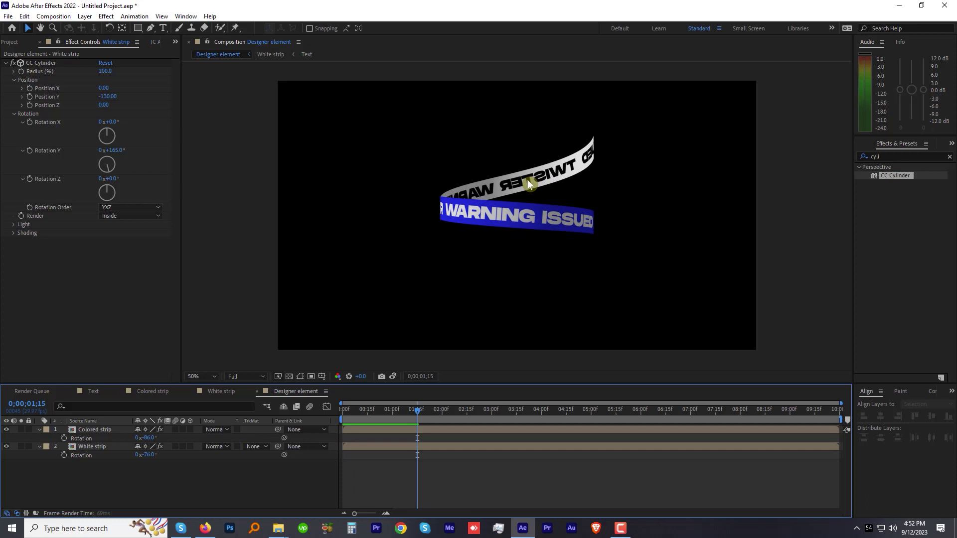
- Unlink White strip's Scale, set its vertical value to -100, and preview from frame 0
{"action": "left_click", "coordinate": [99, 448]}
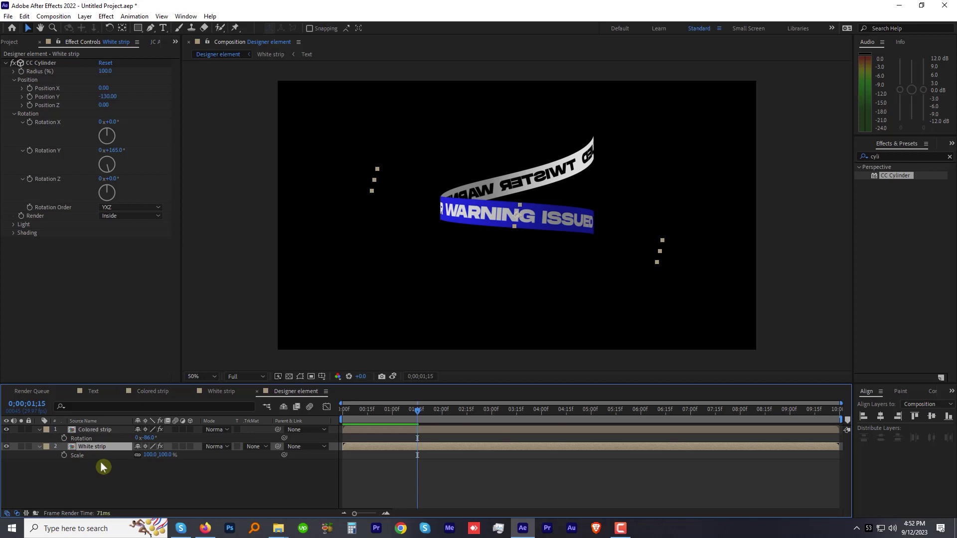
{"action": "left_click", "coordinate": [137, 455]}
{"action": "type", "text": "-100"}
{"action": "key", "text": "Return"}
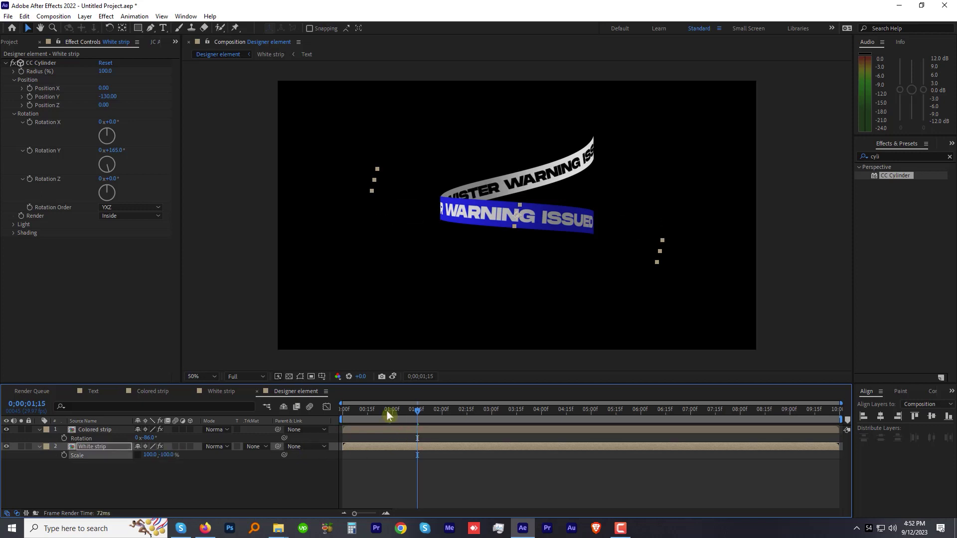
{"action": "left_click_drag", "start_coordinate": [381, 410], "coordinate": [331, 409]}
{"action": "key", "text": "space"}
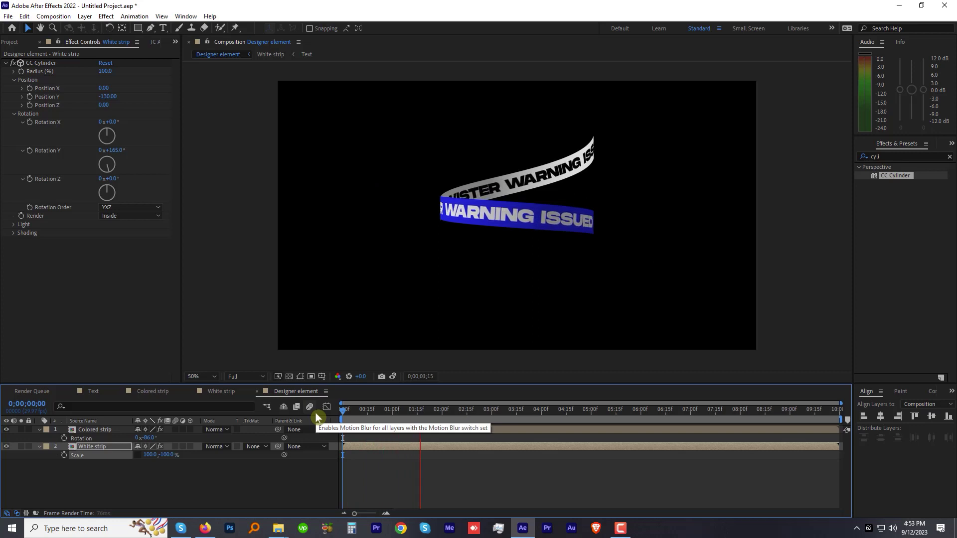
- Create an 'Animation 1' composition and place Designer element in it
{"action": "left_click", "coordinate": [15, 42]}
{"action": "right_click", "coordinate": [35, 214]}
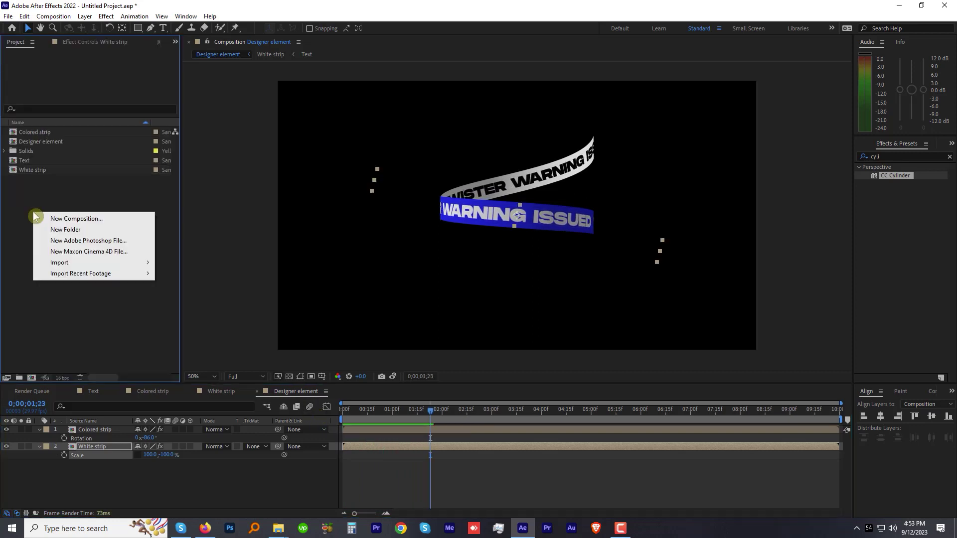
{"action": "left_click", "coordinate": [48, 220]}
{"action": "type", "text": "Animation 1"}
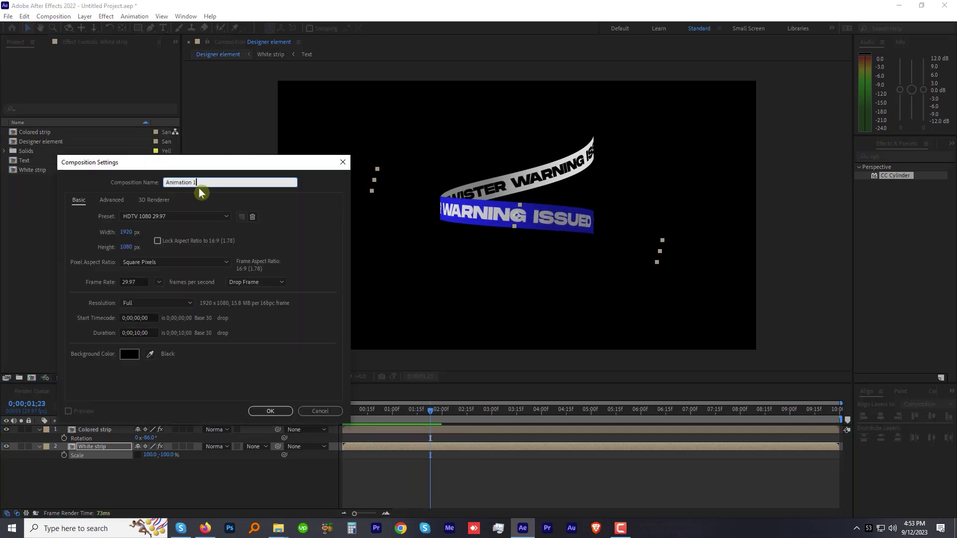
{"action": "left_click", "coordinate": [270, 411]}
{"action": "left_click", "coordinate": [46, 152]}
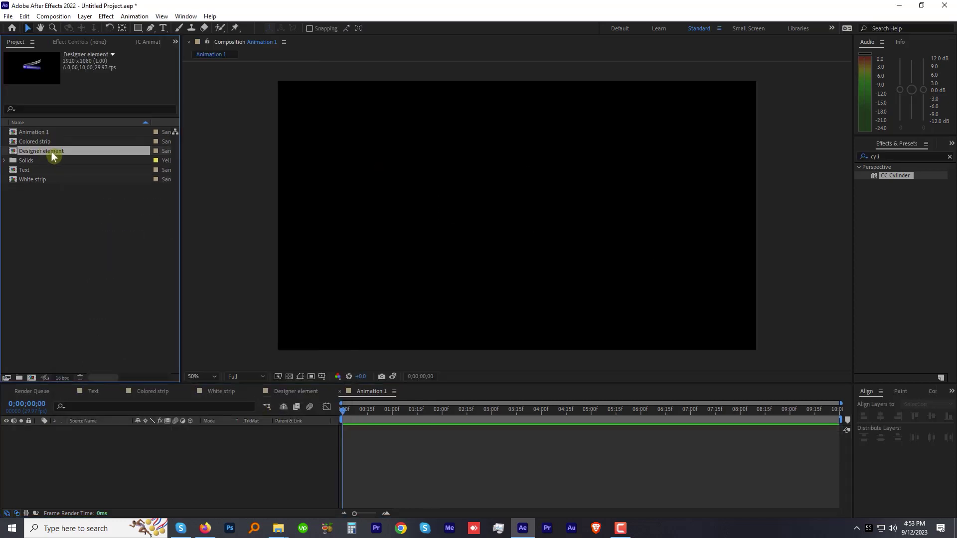
{"action": "mouse_move", "coordinate": [43, 148]}
{"action": "left_mouse_down"}
{"action": "mouse_move", "coordinate": [500, 211]}
{"action": "mouse_move", "coordinate": [491, 306]}
{"action": "left_mouse_up"}
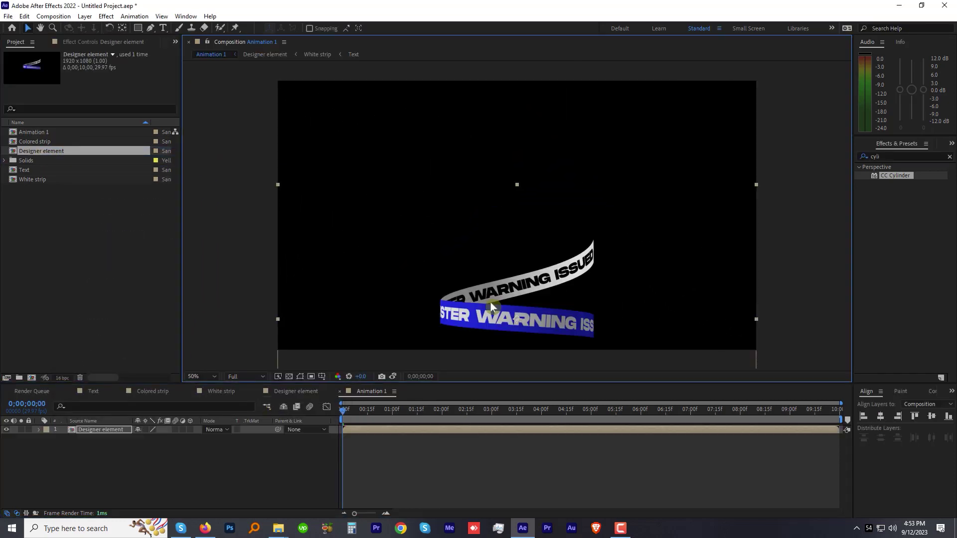
- Duplicate the ribbon layer with Ctrl+D and stack the copies upward into a spiral
{"action": "left_click", "coordinate": [96, 430]}
{"action": "key", "text": "ctrl+d"}
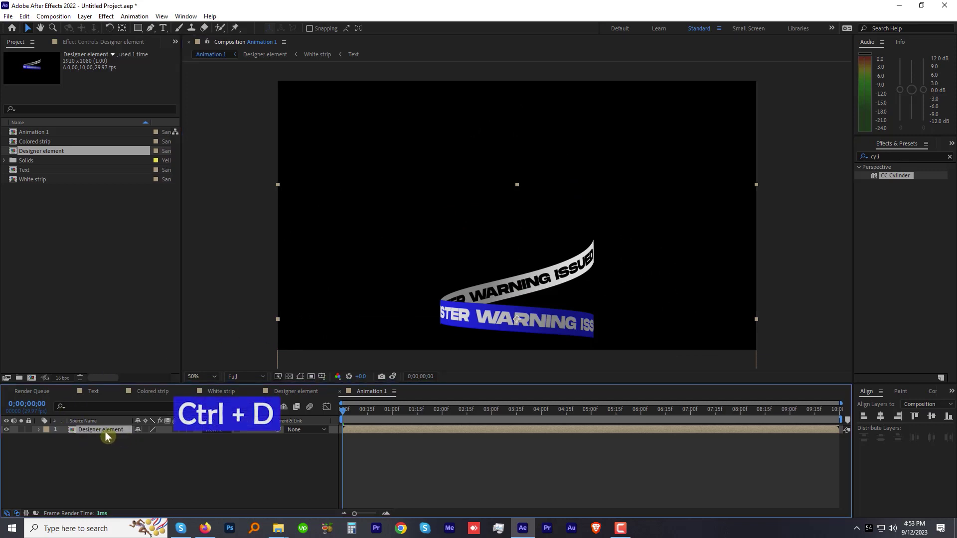
{"action": "left_click_drag", "start_coordinate": [488, 308], "coordinate": [492, 247]}
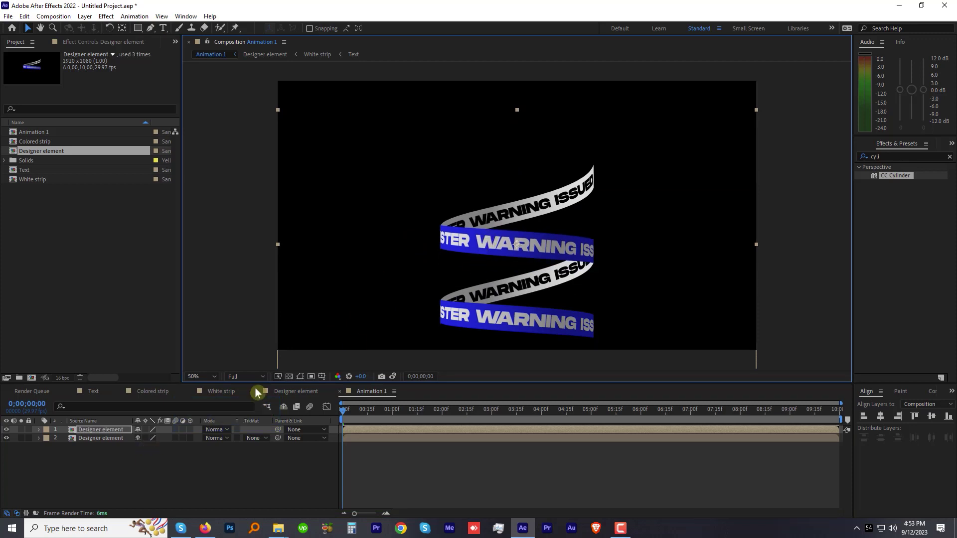
{"action": "mouse_move", "coordinate": [521, 246]}
{"action": "left_mouse_down"}
{"action": "mouse_move", "coordinate": [508, 199]}
{"action": "mouse_move", "coordinate": [537, 103]}
{"action": "left_mouse_up"}
{"action": "key", "text": "ctrl+d"}
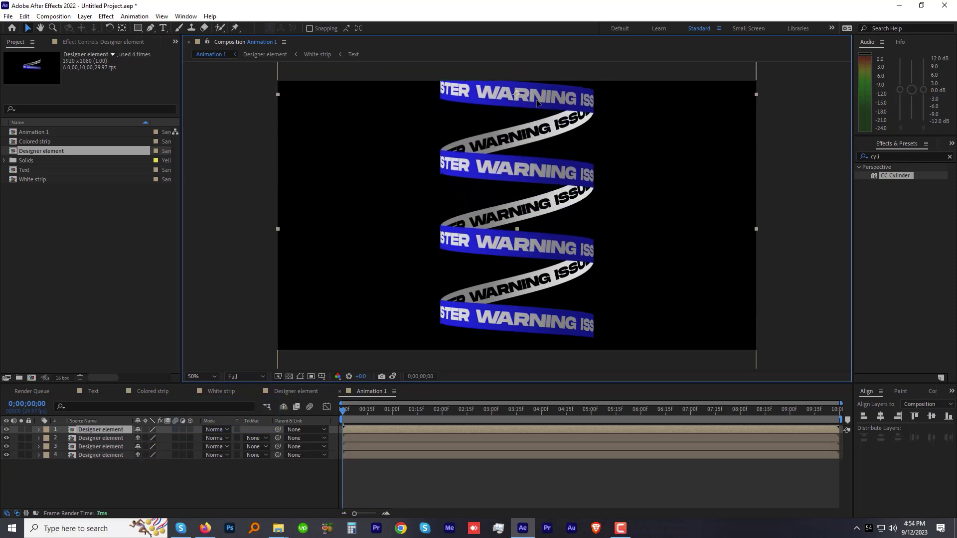
- Add a null object, parent the four ribbon copies to it, and adjust its Scale
{"action": "left_click", "coordinate": [84, 16]}
{"action": "mouse_move", "coordinate": [105, 25]}
{"action": "left_click", "coordinate": [269, 69]}
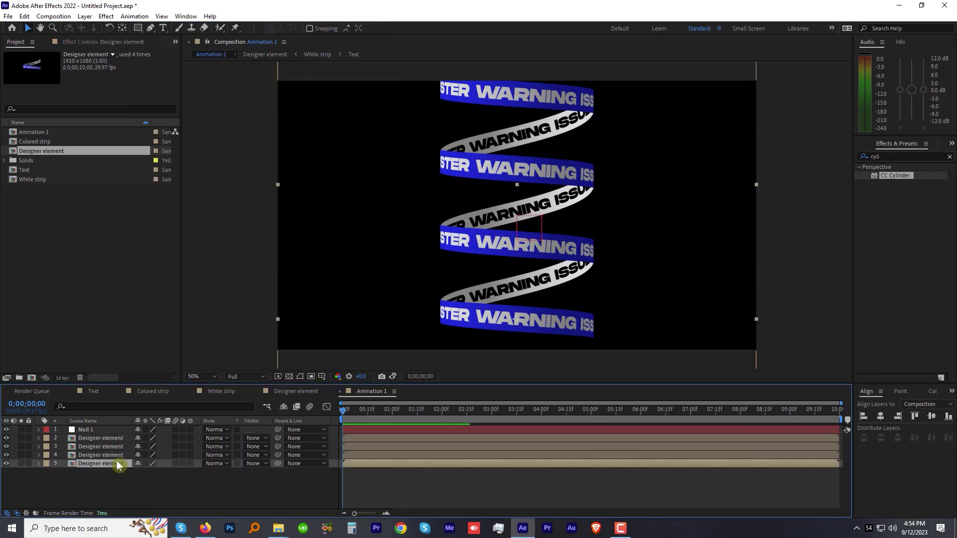
{"action": "left_click", "coordinate": [100, 438], "text": "shift"}
{"action": "mouse_move", "coordinate": [277, 447]}
{"action": "left_mouse_down"}
{"action": "mouse_move", "coordinate": [102, 429]}
{"action": "mouse_move", "coordinate": [144, 435]}
{"action": "left_mouse_up"}
{"action": "key", "text": "s"}
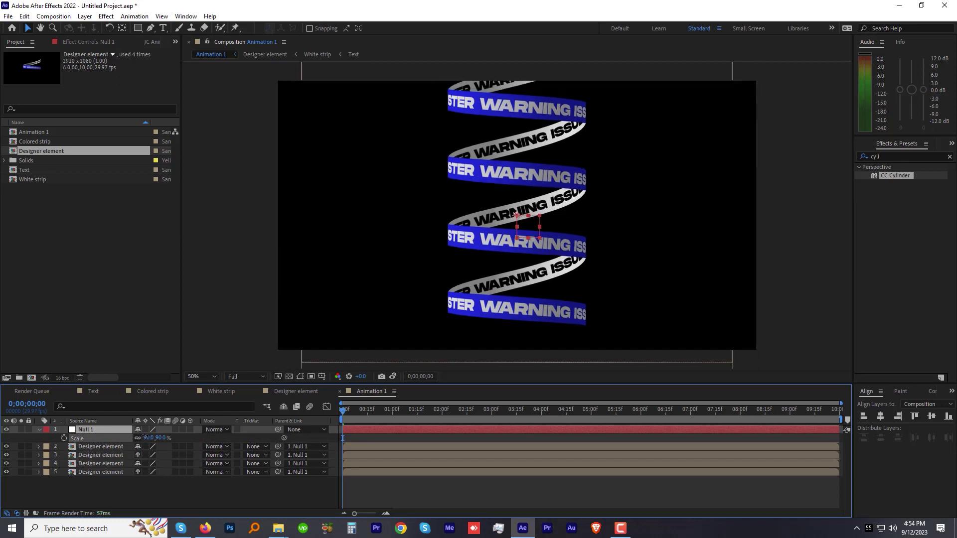
{"action": "key", "text": "s"}
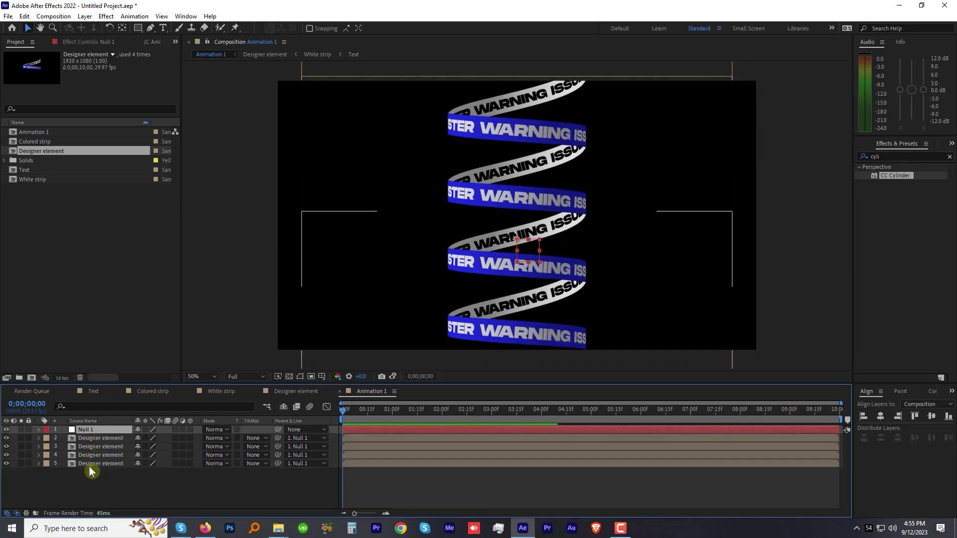
- Select all five layers and pre-compose them
{"action": "left_click", "coordinate": [92, 463], "text": "shift"}
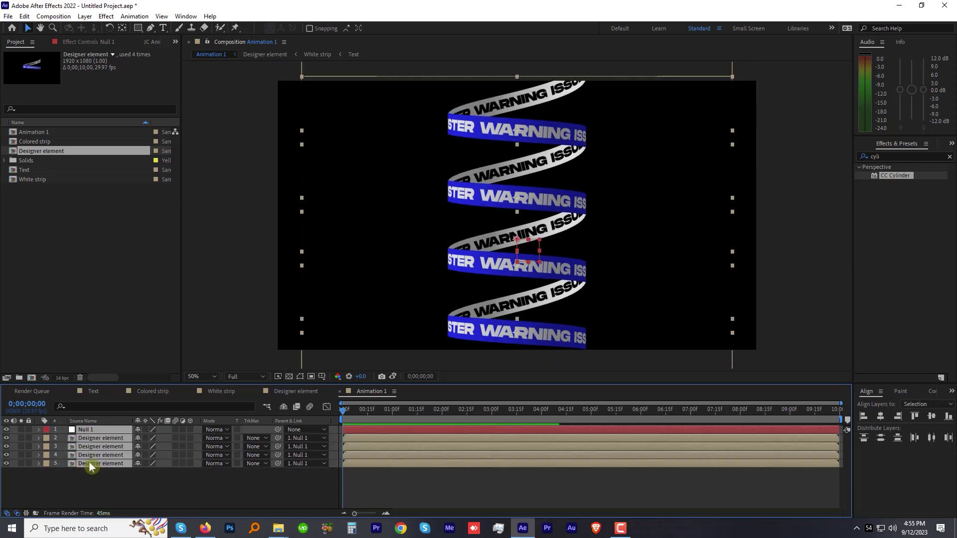
{"action": "left_click", "coordinate": [85, 16]}
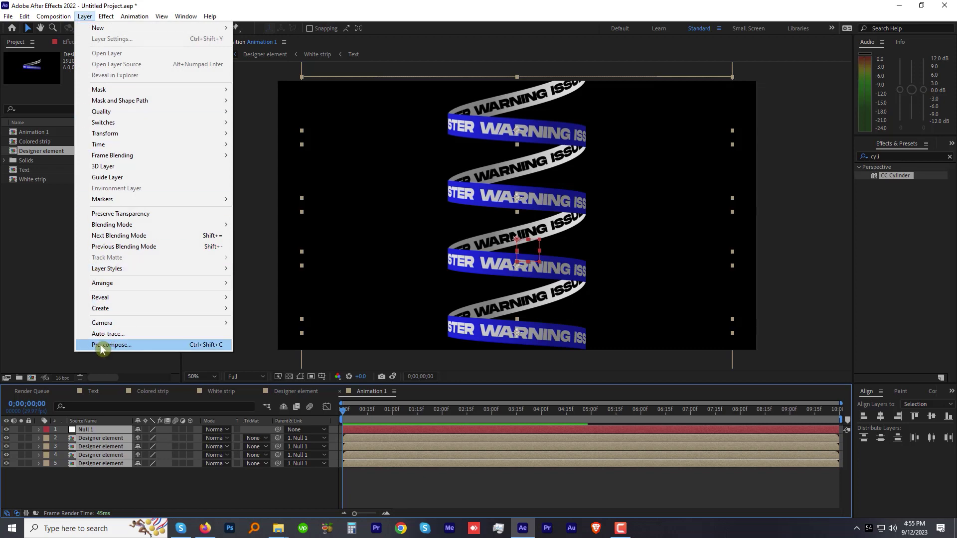
{"action": "left_click", "coordinate": [99, 345]}
- Name the precomp 'Pre com animation 1' and apply Mesh Warp with Rows set to 1
{"action": "type", "text": "Pre com animation 1"}
{"action": "key", "text": "Return"}
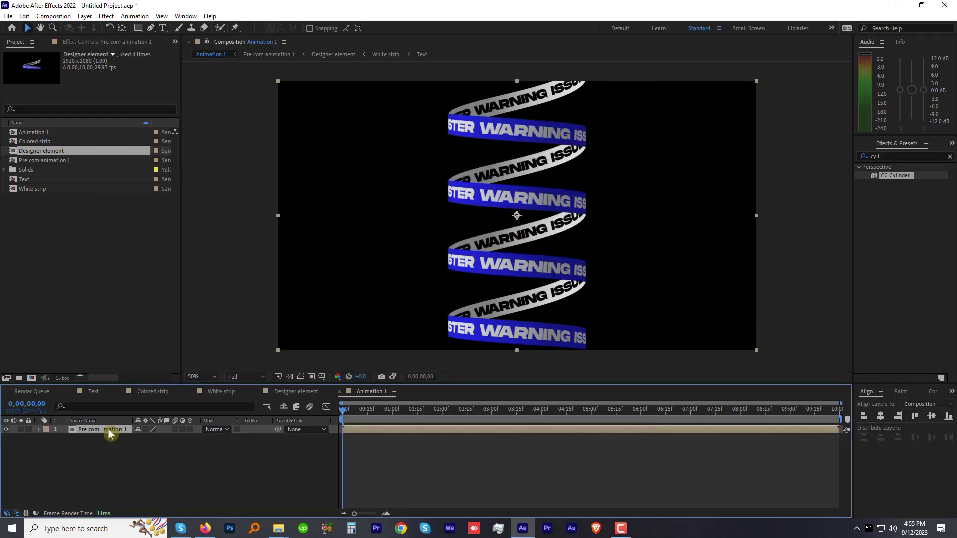
{"action": "left_click", "coordinate": [870, 157]}
{"action": "type", "text": "mesh"}
{"action": "left_click_drag", "start_coordinate": [894, 176], "coordinate": [666, 430]}
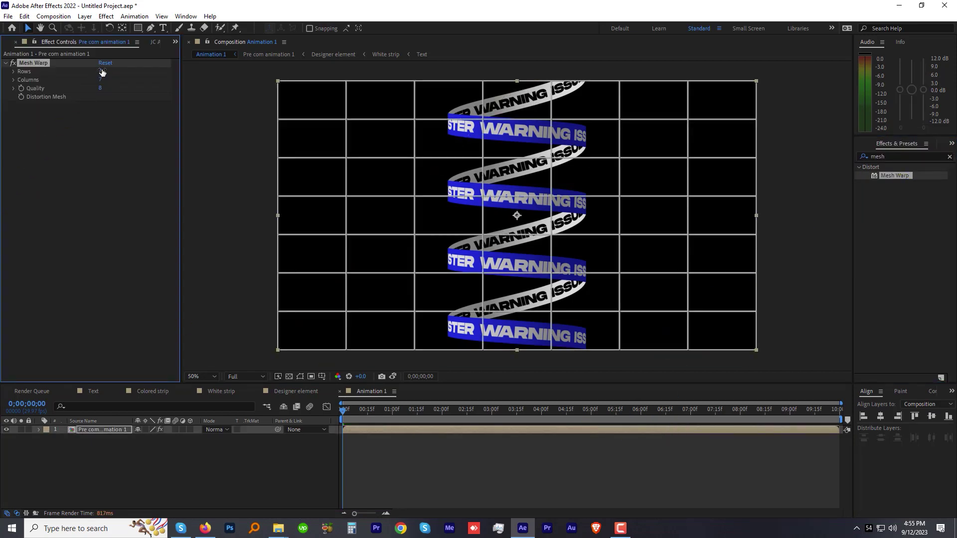
{"action": "left_click_drag", "start_coordinate": [101, 72], "coordinate": [80, 81]}
- Push the mesh's top corners outward and bottom corners inward, then preview the taper
{"action": "left_click", "coordinate": [278, 83]}
{"action": "key", "text": "Left"}
{"action": "key", "text": "Left"}
{"action": "key", "text": "Left"}
{"action": "key", "text": "Left"}
{"action": "key", "text": "Left"}
{"action": "key", "text": "Left"}
{"action": "key", "text": "Left"}
{"action": "key", "text": "Left"}
{"action": "key", "text": "Left"}
{"action": "key", "text": "Left"}
{"action": "key", "text": "Left"}
{"action": "key", "text": "Left"}
{"action": "key", "text": "Right"}
{"action": "key", "text": "Right"}
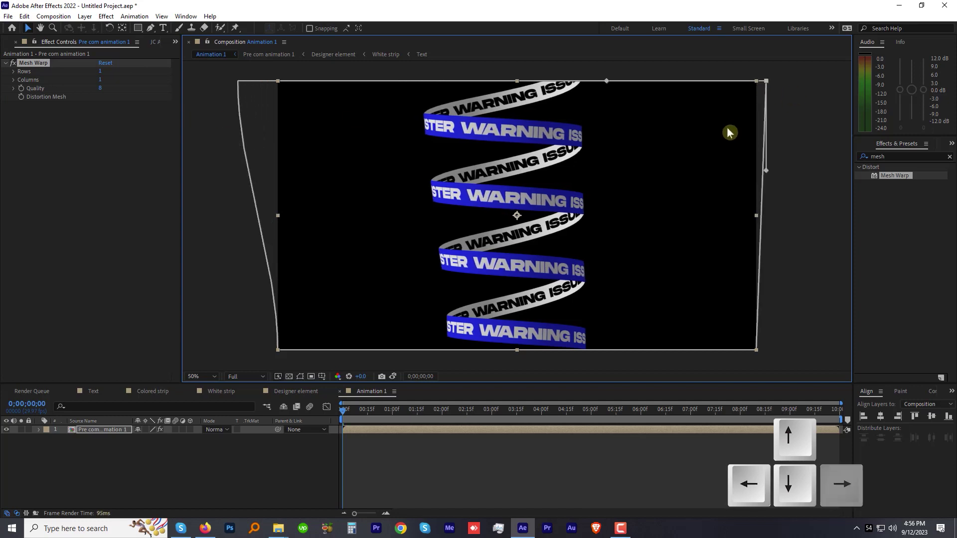
{"action": "key", "text": "Right"}
{"action": "key", "text": "Right"}
{"action": "key", "text": "Right"}
{"action": "key", "text": "Right"}
{"action": "key", "text": "Right"}
{"action": "key", "text": "Right"}
{"action": "key", "text": "Right"}
{"action": "left_click", "coordinate": [278, 349]}
{"action": "key", "text": "Right"}
{"action": "key", "text": "Right"}
{"action": "key", "text": "Right"}
{"action": "key", "text": "Right"}
{"action": "key", "text": "Right"}
{"action": "key", "text": "Right"}
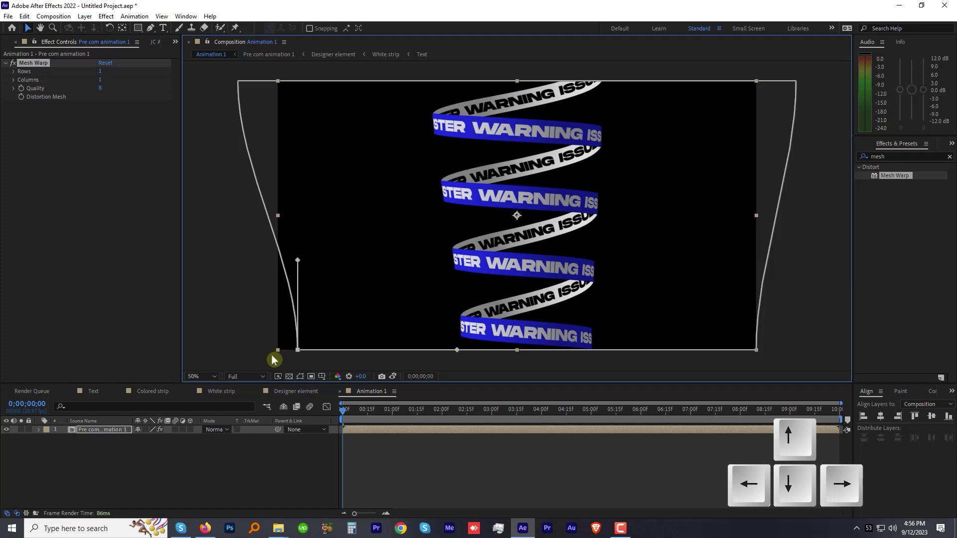
{"action": "key", "text": "Right"}
{"action": "key", "text": "Right"}
{"action": "key", "text": "Right"}
{"action": "left_click", "coordinate": [756, 350]}
{"action": "key", "text": "Left"}
{"action": "key", "text": "Left"}
{"action": "key", "text": "Left"}
{"action": "key", "text": "Left"}
{"action": "key", "text": "Left"}
{"action": "left_click", "coordinate": [451, 455]}
{"action": "key", "text": "space"}
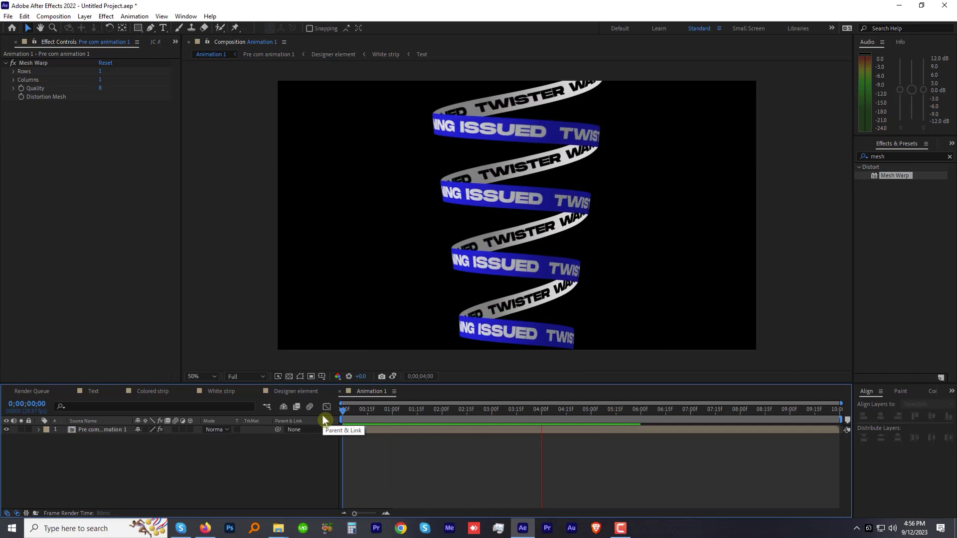
{"action": "key", "text": "space"}
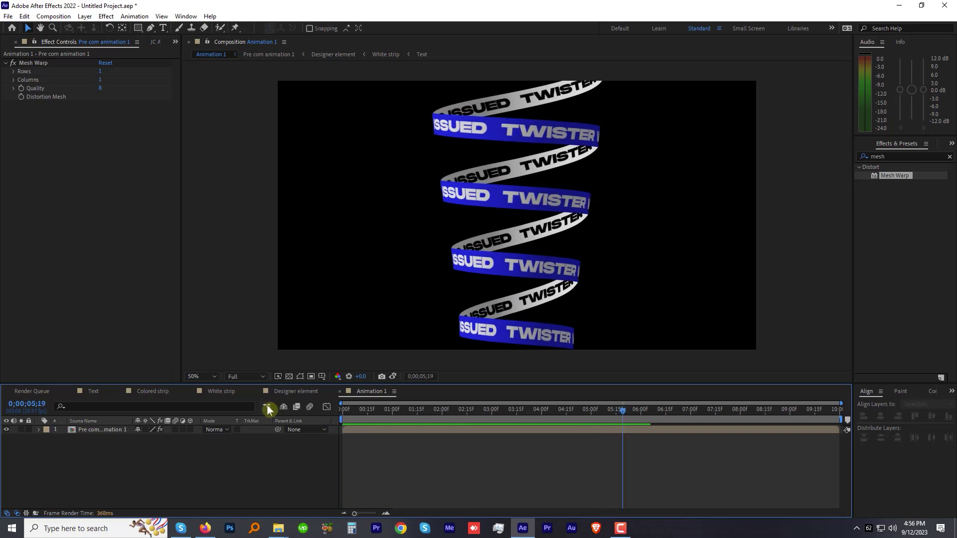
- Add a white solid layer in the Text composition
{"action": "left_click", "coordinate": [91, 392]}
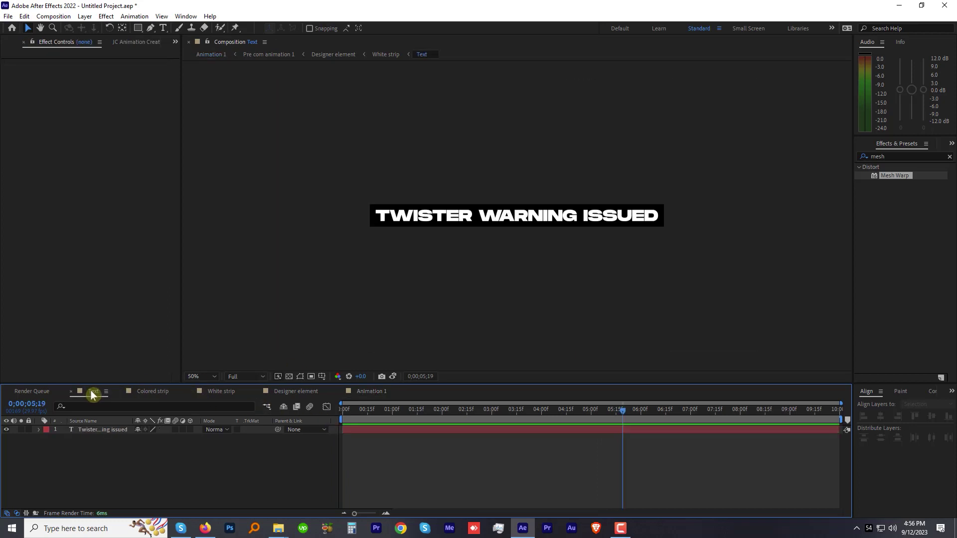
{"action": "left_click", "coordinate": [91, 15]}
{"action": "mouse_move", "coordinate": [112, 28]}
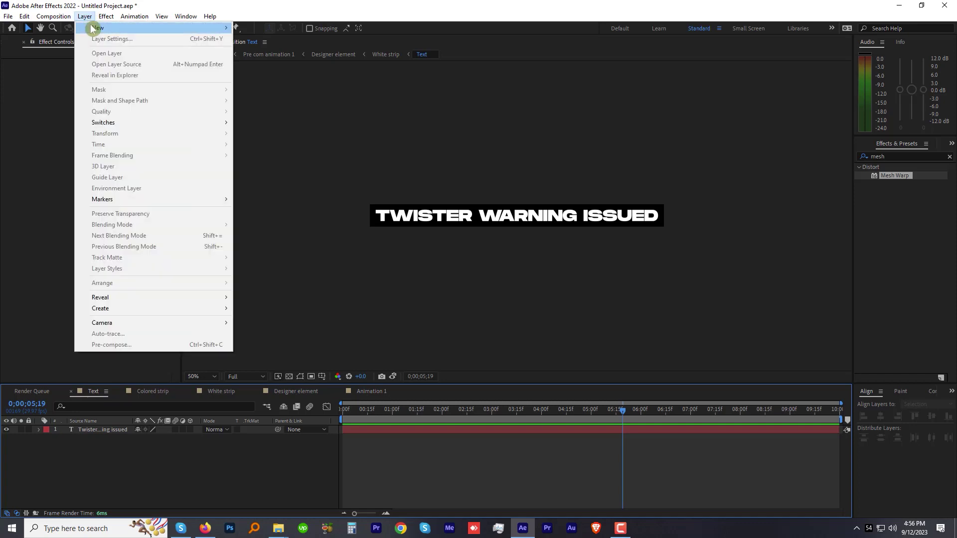
{"action": "left_click", "coordinate": [238, 38]}
{"action": "left_click", "coordinate": [243, 278]}
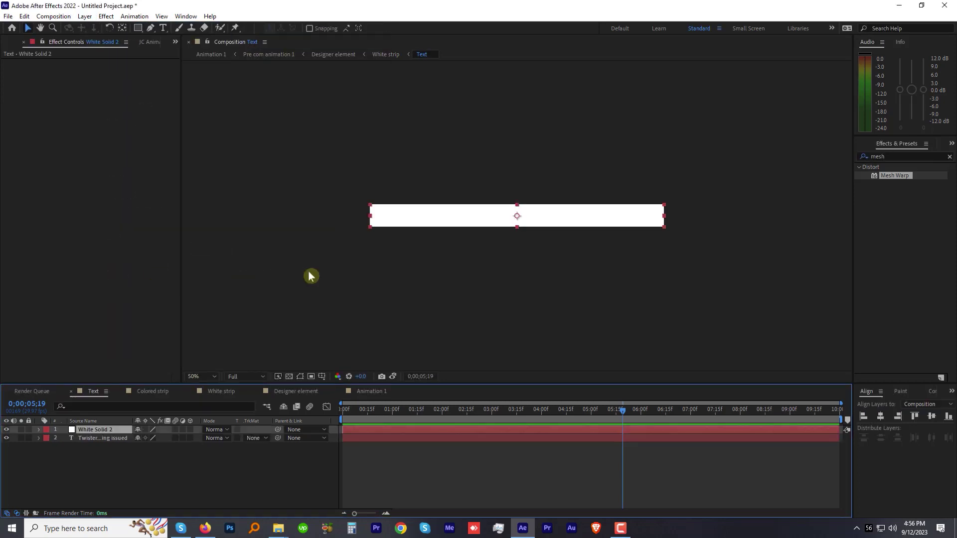
- Apply Grid to the solid, stretch it to frame the text, and preview Animation 1
{"action": "left_click", "coordinate": [873, 157]}
{"action": "type", "text": "grid"}
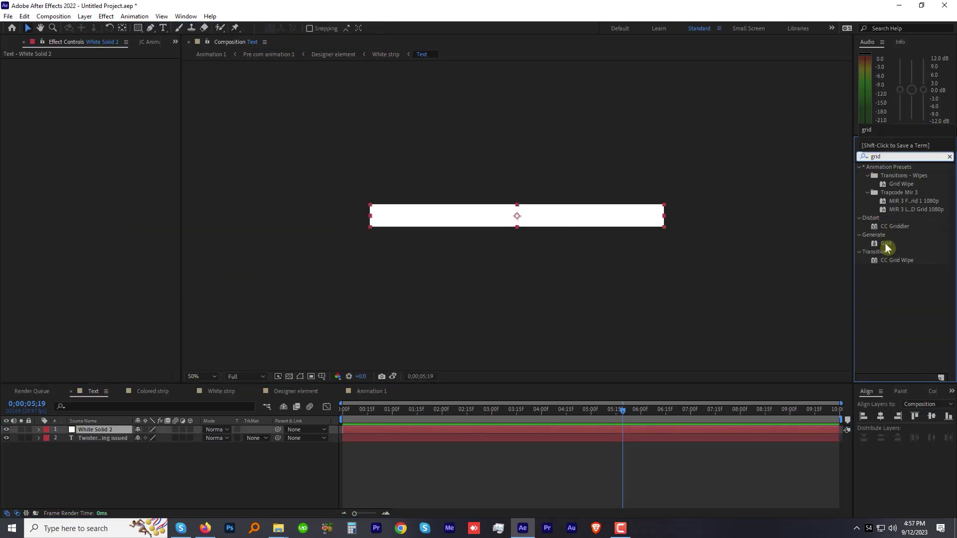
{"action": "left_click_drag", "start_coordinate": [885, 243], "coordinate": [755, 429]}
{"action": "scroll", "coordinate": [513, 232], "scroll_direction": "up", "scroll_amount": 2}
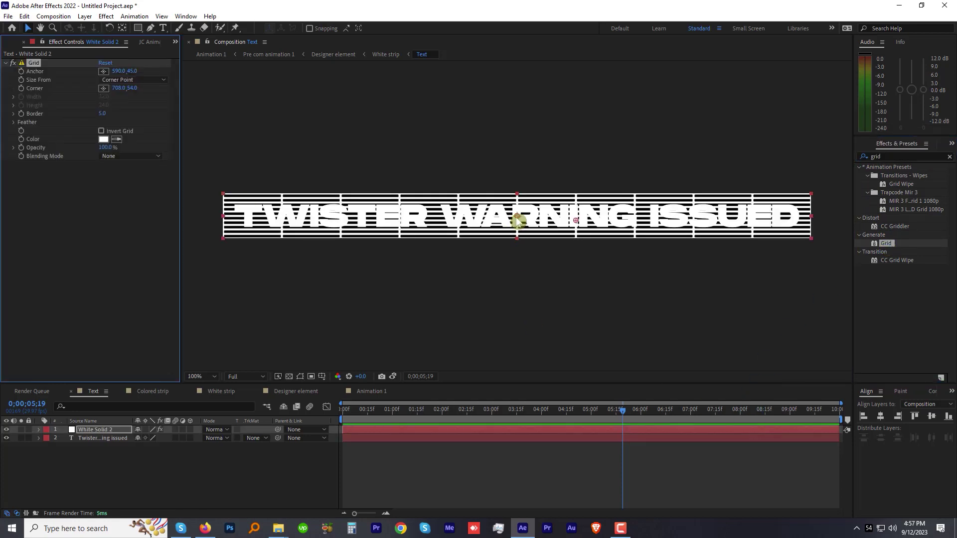
{"action": "left_click_drag", "start_coordinate": [520, 219], "coordinate": [208, 200]}
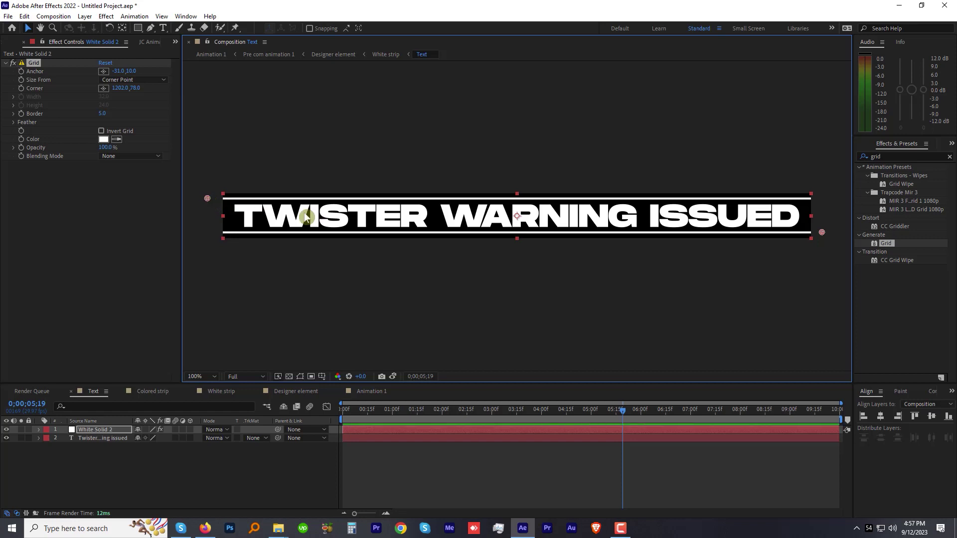
{"action": "left_click", "coordinate": [371, 392]}
{"action": "key", "text": "space"}
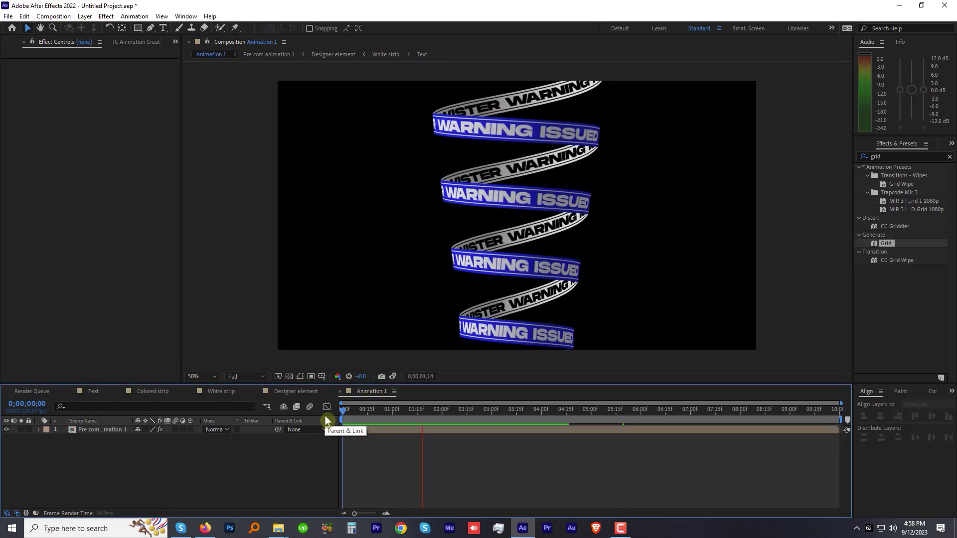
- Add an adjustment layer with the Glow effect and lower its opacity to 40%
{"action": "key", "text": "ctrl+a"}
{"action": "left_click", "coordinate": [85, 16]}
{"action": "mouse_move", "coordinate": [98, 28]}
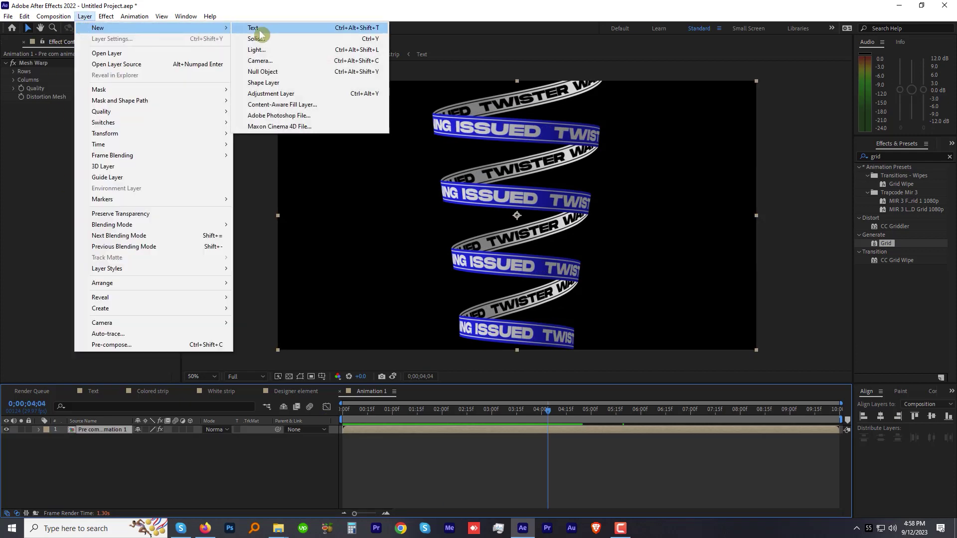
{"action": "left_click", "coordinate": [277, 95]}
{"action": "type", "text": "glow"}
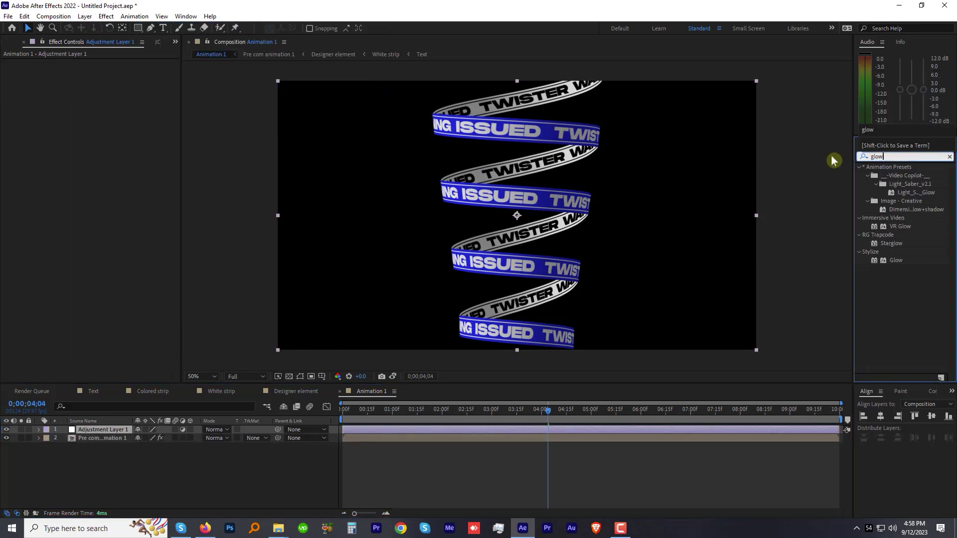
{"action": "left_click", "coordinate": [894, 261]}
{"action": "double_click", "coordinate": [894, 261]}
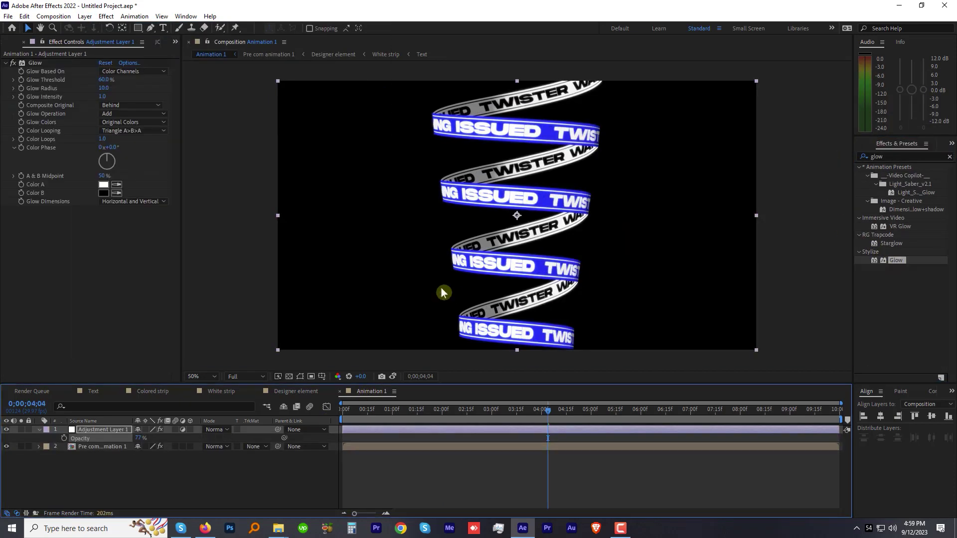
{"action": "left_click_drag", "start_coordinate": [140, 443], "coordinate": [127, 437]}
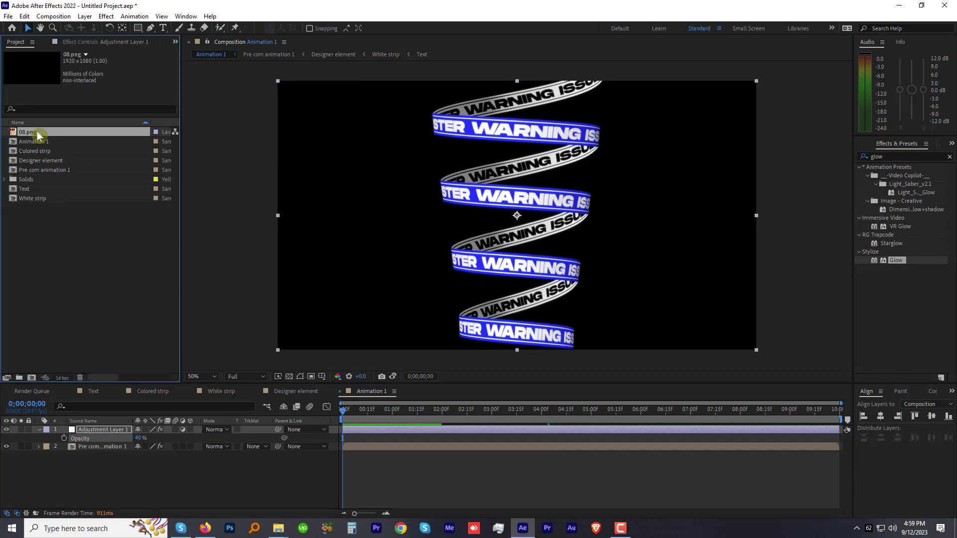
- Place the 08.png teal background under the spiral and preview Animation 1
{"action": "left_click_drag", "start_coordinate": [36, 131], "coordinate": [62, 459]}
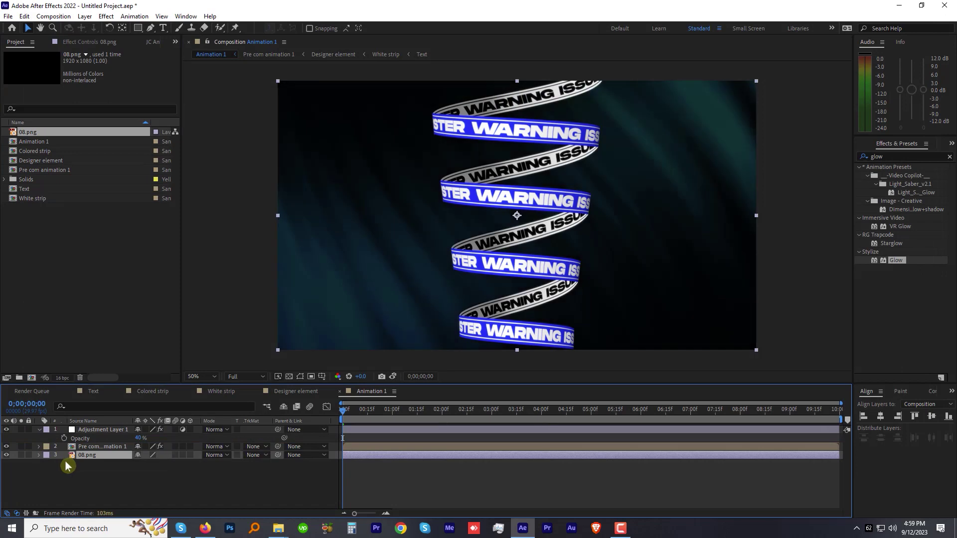
{"action": "key", "text": "space"}
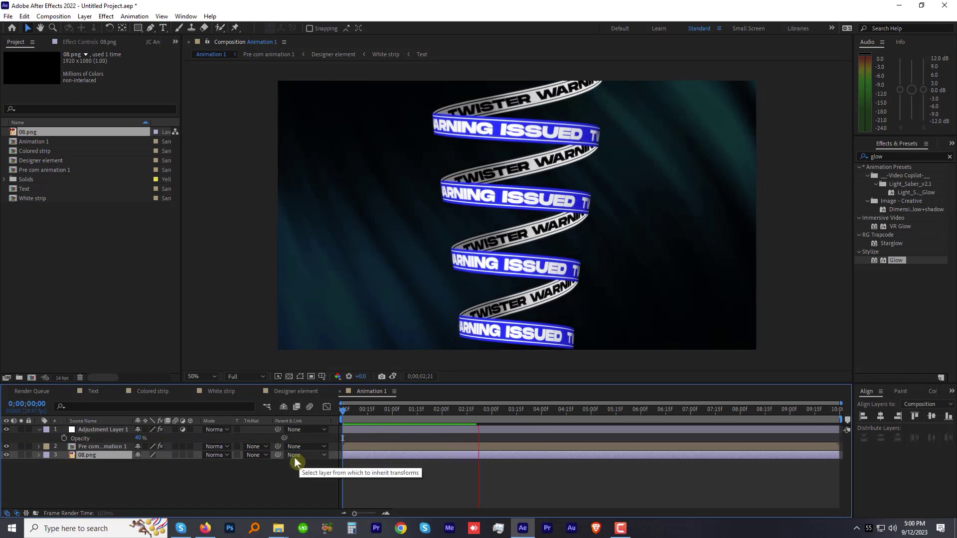
{"action": "key", "text": "space"}
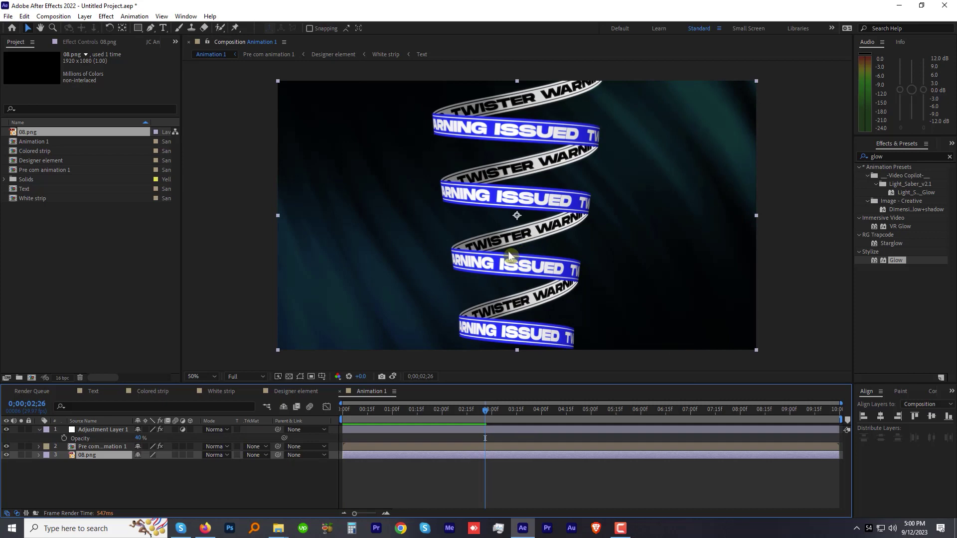
{"action": "key", "text": "space"}
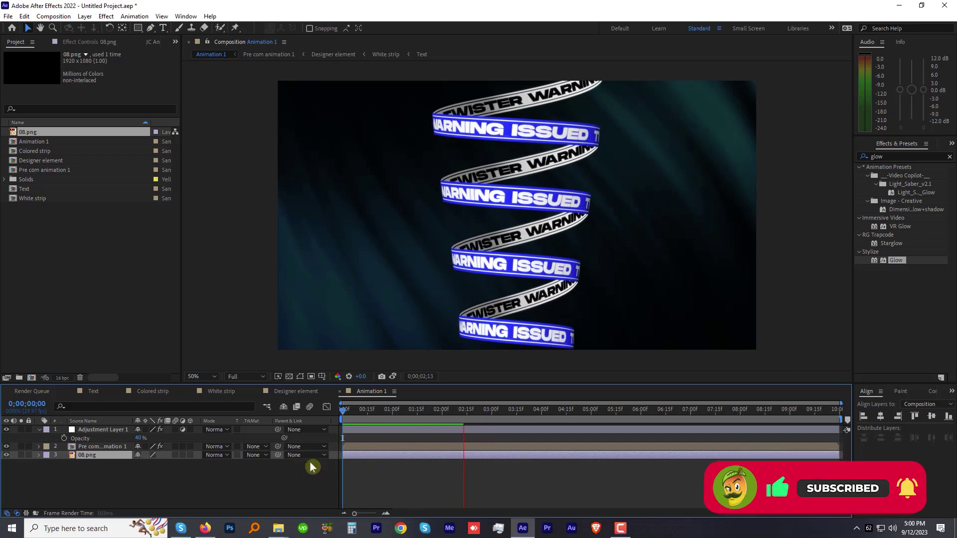
{"action": "key", "text": "space"}
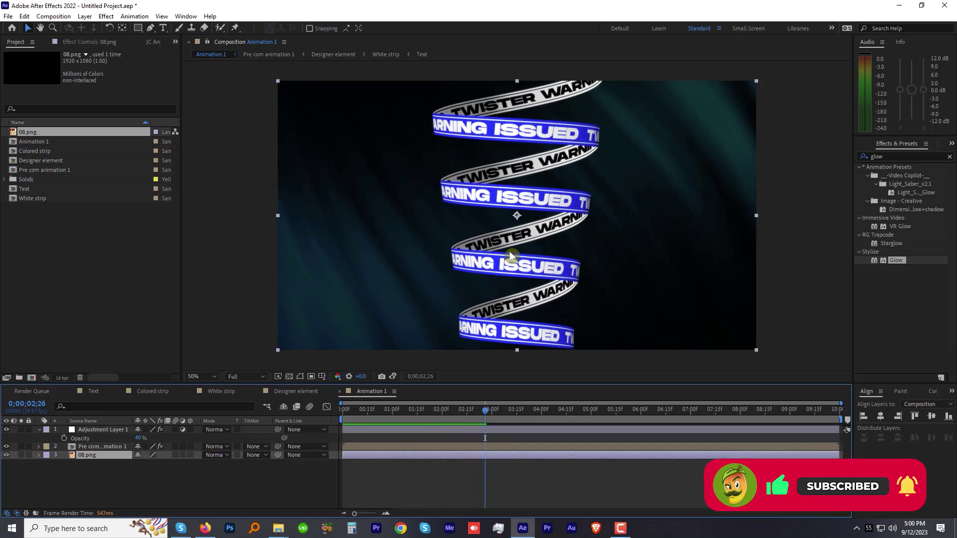
- Create an 'Animation 2' composition and place Designer element in it
{"action": "right_click", "coordinate": [30, 229]}
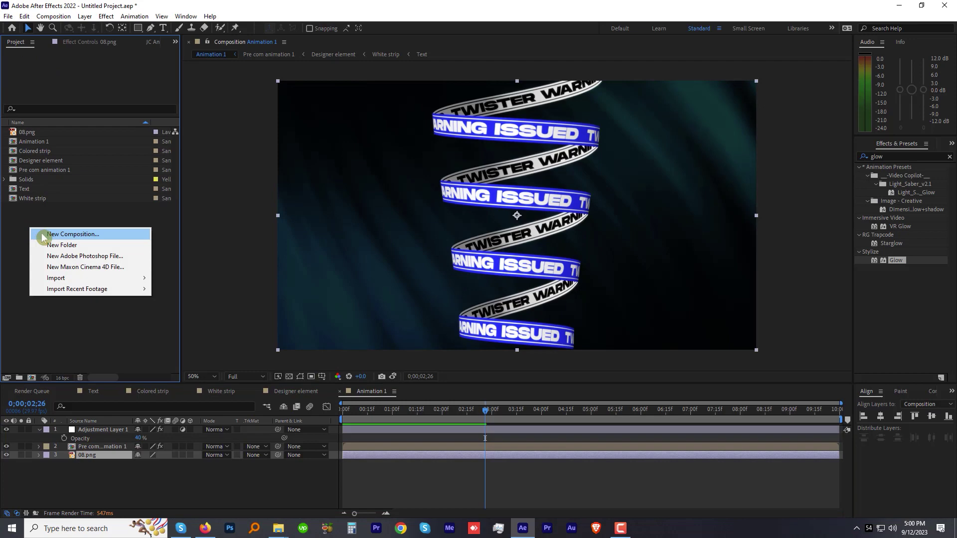
{"action": "left_click", "coordinate": [43, 234]}
{"action": "type", "text": "Animation"}
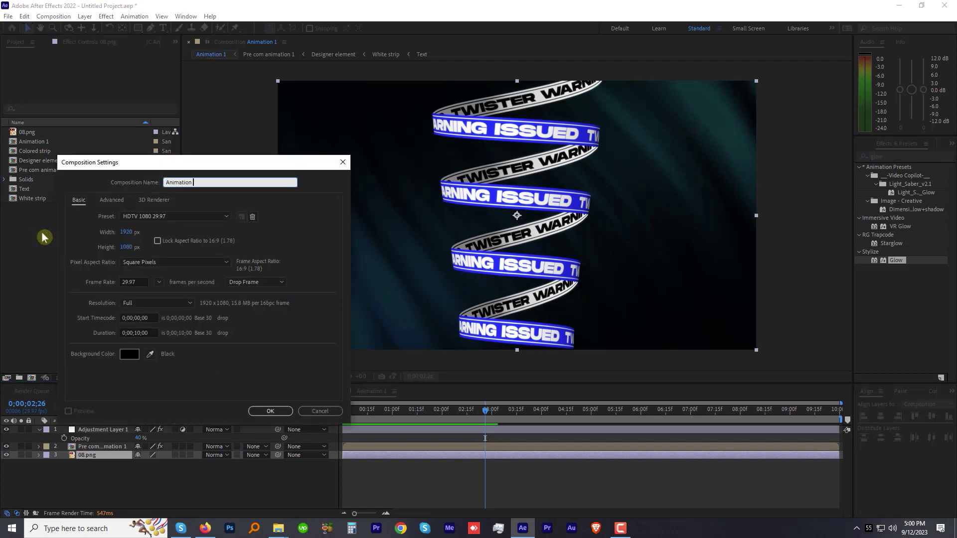
{"action": "type", "text": "2"}
{"action": "key", "text": "Return"}
{"action": "left_click", "coordinate": [50, 170]}
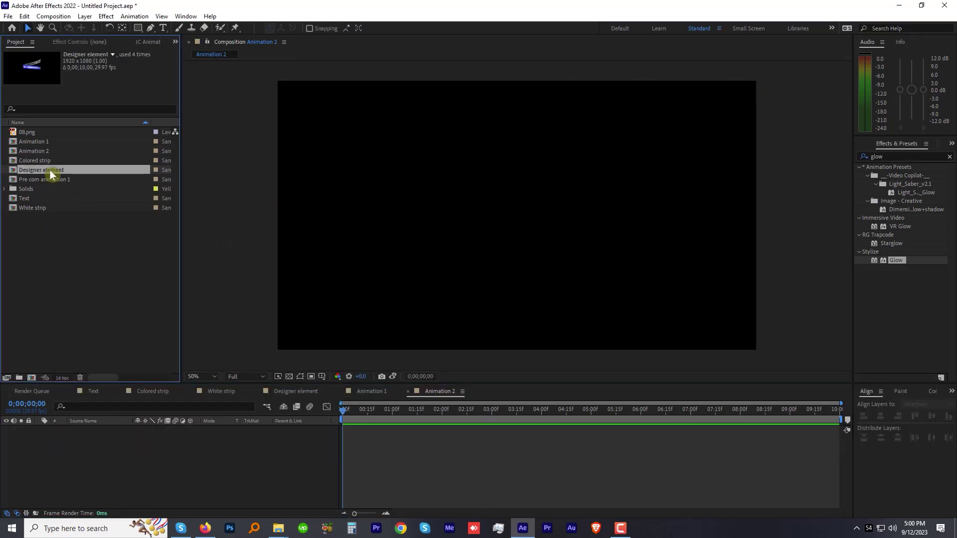
{"action": "left_click_drag", "start_coordinate": [50, 169], "coordinate": [196, 438]}
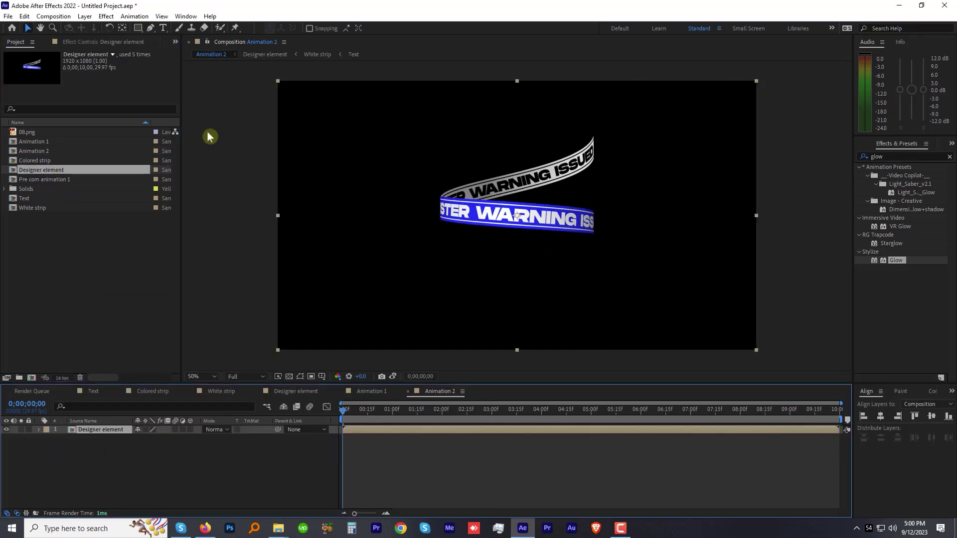
- Add a white solid beneath the ribbon and apply Gradient Ramp to it
{"action": "left_click", "coordinate": [85, 16]}
{"action": "left_click", "coordinate": [316, 35]}
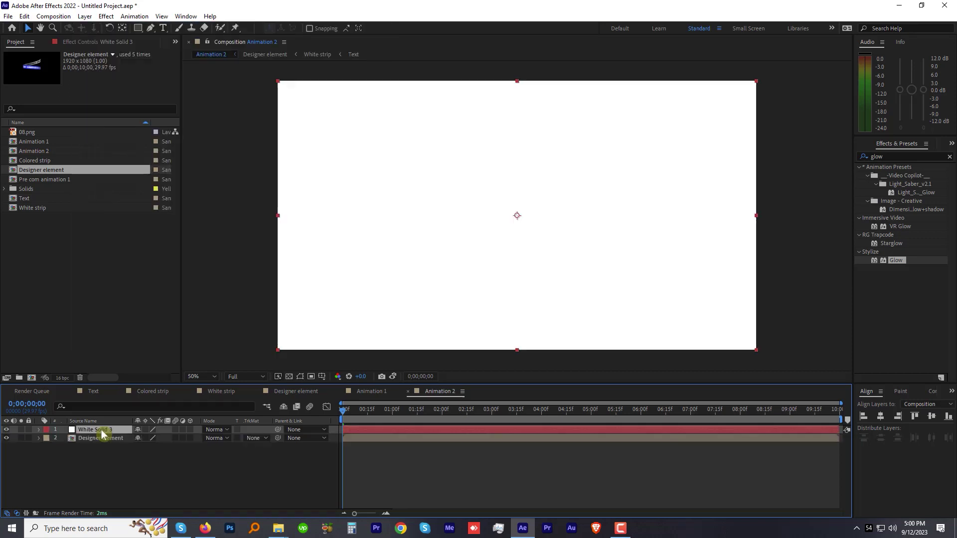
{"action": "left_click_drag", "start_coordinate": [101, 451], "coordinate": [102, 449]}
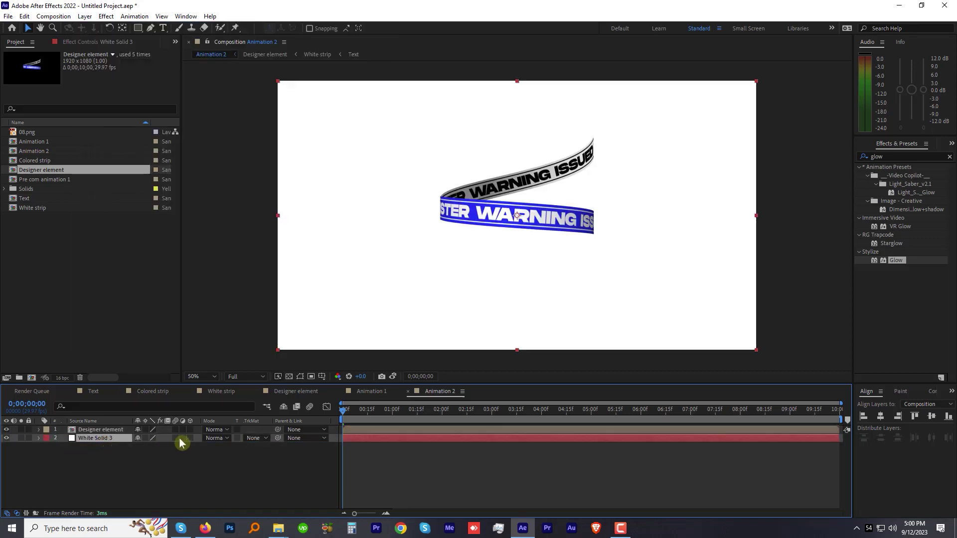
{"action": "double_click", "coordinate": [882, 156]}
{"action": "type", "text": "ramp"}
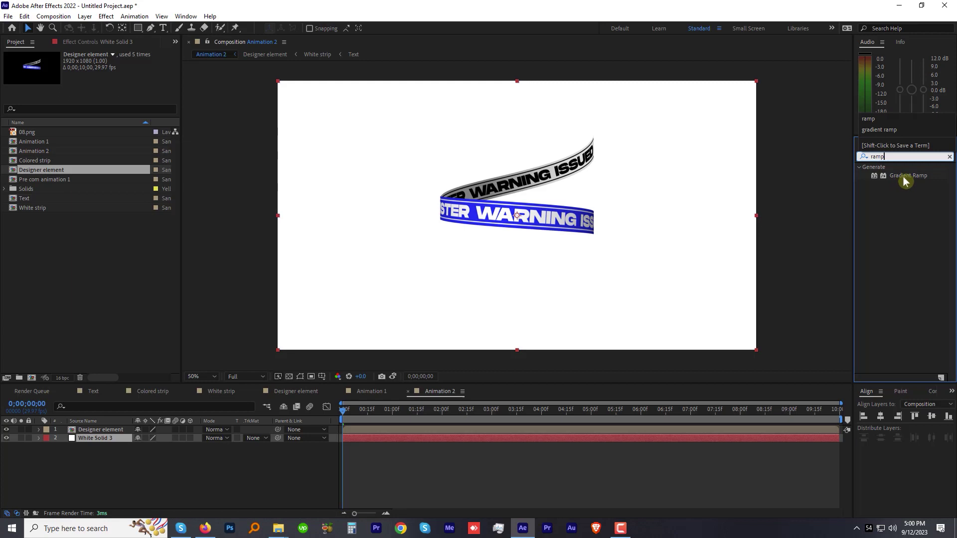
{"action": "double_click", "coordinate": [905, 178]}
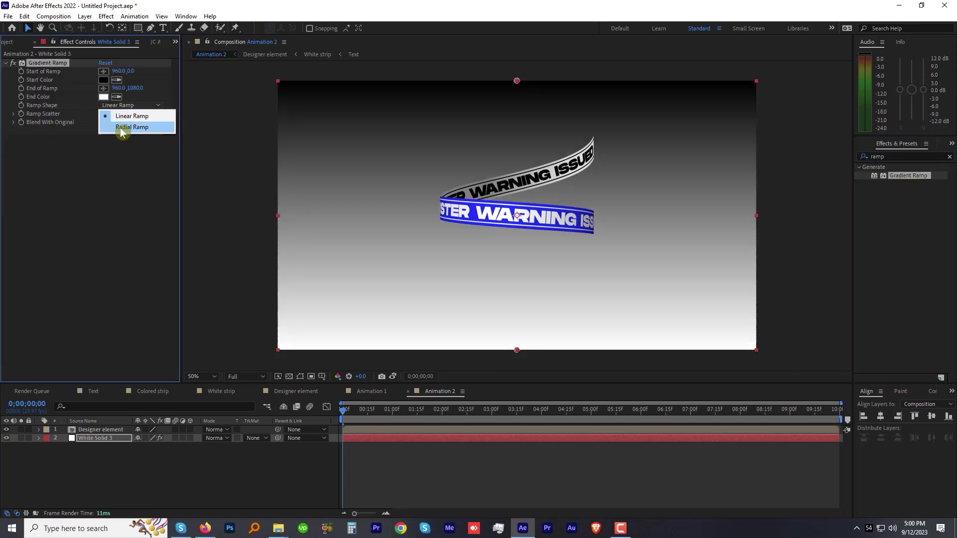
- Make the ramp radial, centre its start, swap colours, and use a light grey end colour
{"action": "left_click", "coordinate": [121, 127]}
{"action": "left_click", "coordinate": [130, 130]}
{"action": "left_click_drag", "start_coordinate": [517, 80], "coordinate": [517, 215]}
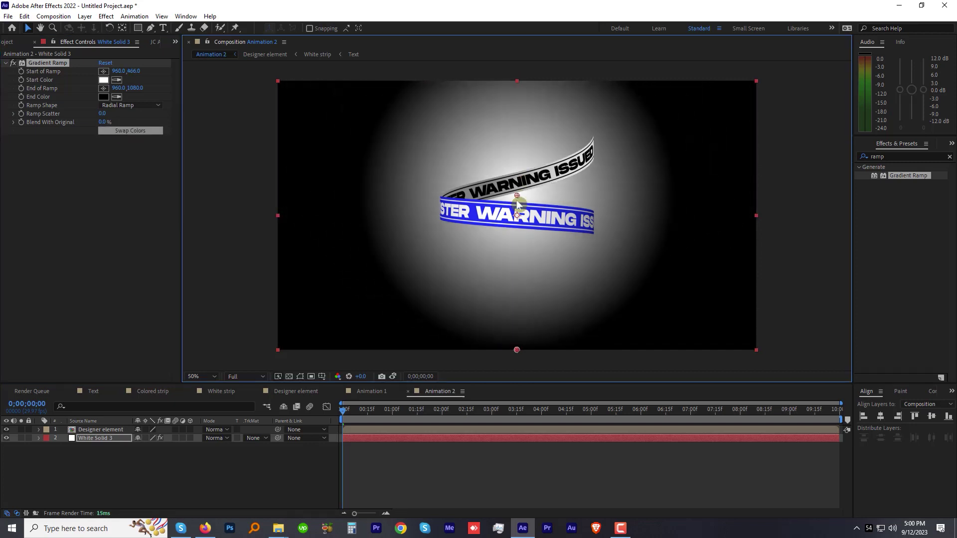
{"action": "left_click", "coordinate": [103, 96]}
{"action": "left_click_drag", "start_coordinate": [64, 287], "coordinate": [63, 276]}
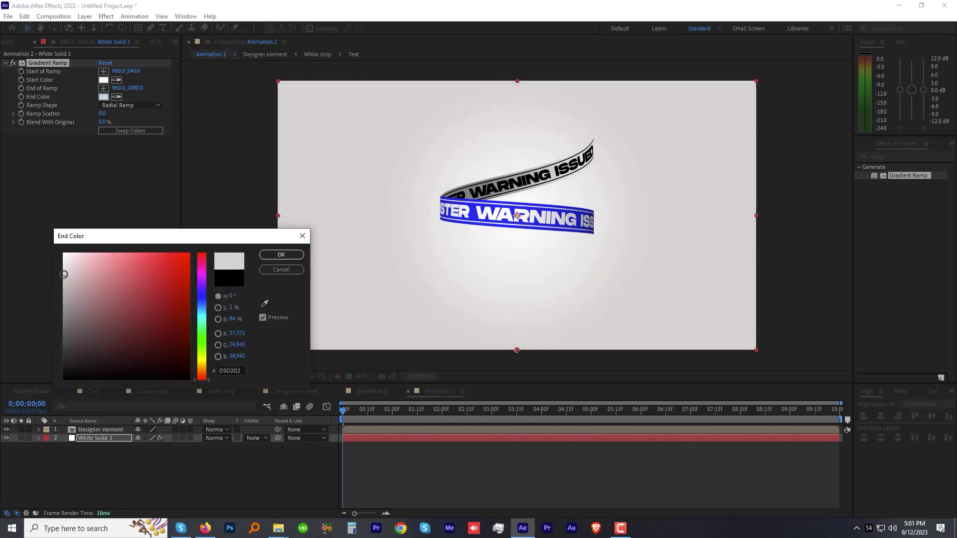
{"action": "left_click", "coordinate": [281, 256]}
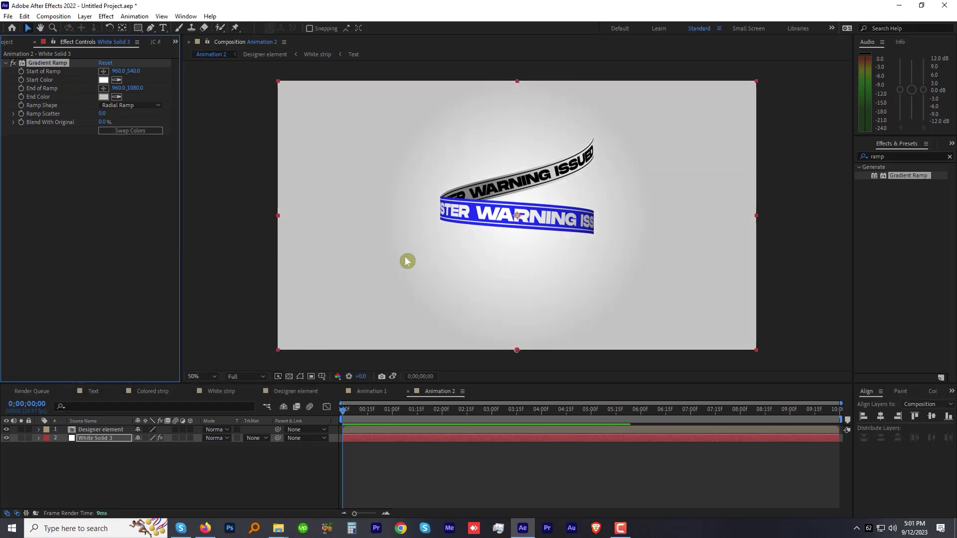
- Raise Motion Tile's output height in Colored strip to stack repeated TWISTER WARNING ribbons in Animation 2
{"action": "left_click", "coordinate": [299, 392]}
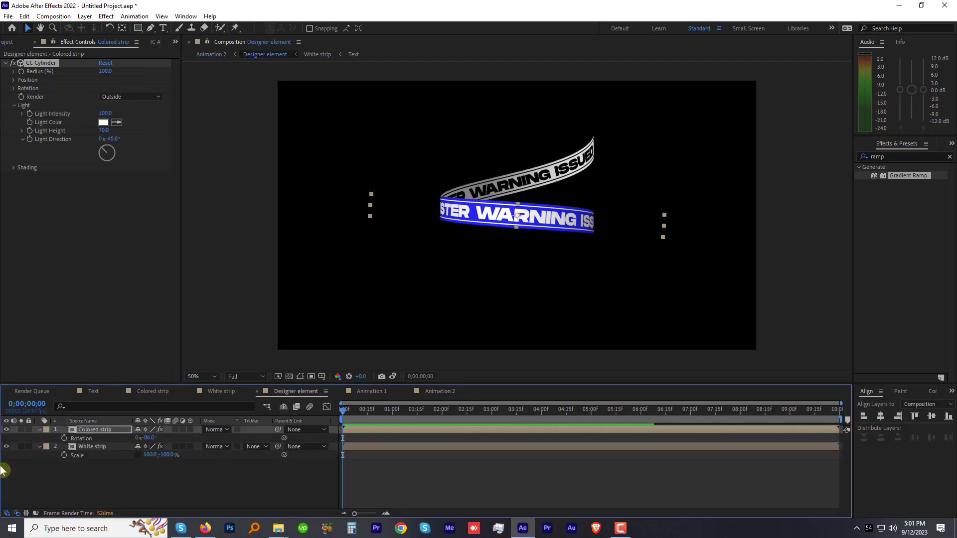
{"action": "left_click", "coordinate": [155, 392]}
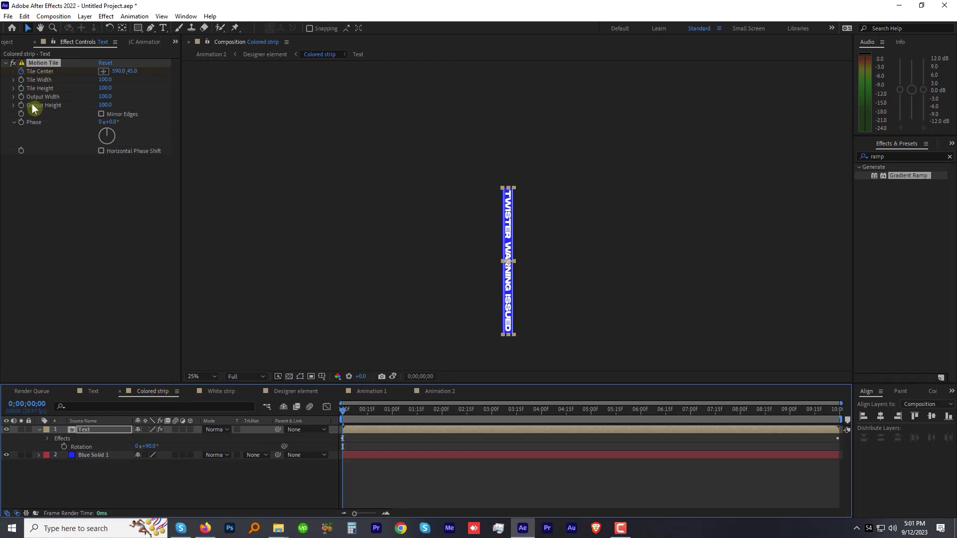
{"action": "left_click_drag", "start_coordinate": [103, 106], "coordinate": [144, 105]}
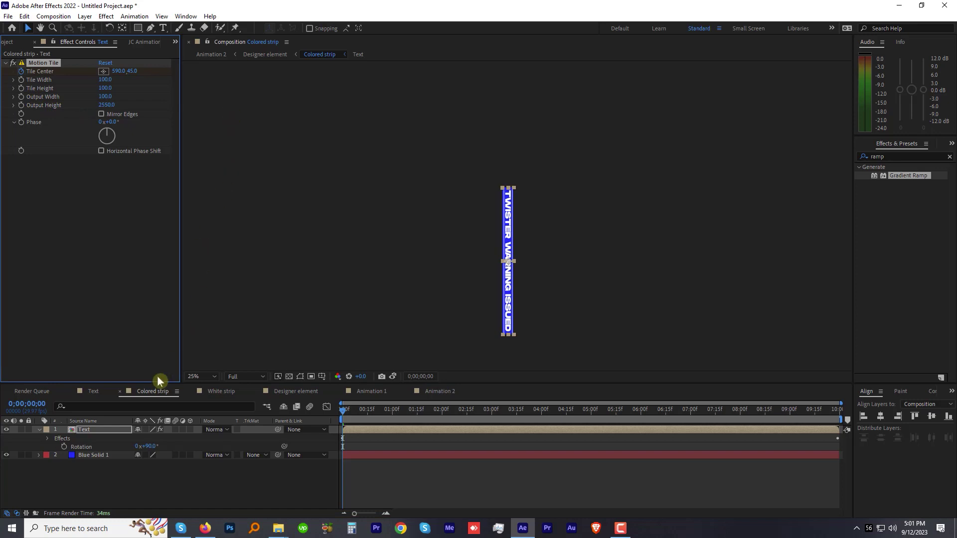
{"action": "left_click", "coordinate": [441, 391]}
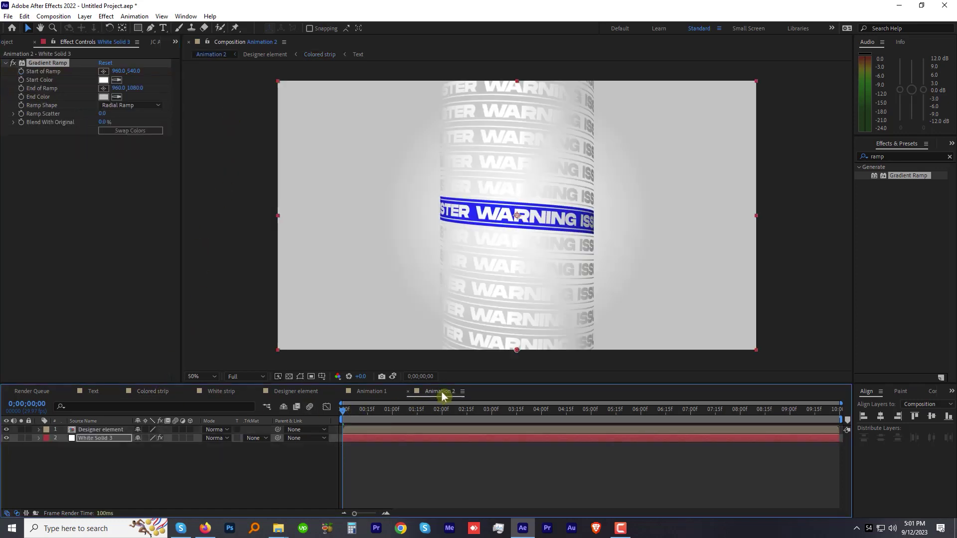
- Rotate the Designer element layer in Animation 2 to 20°
{"action": "left_click", "coordinate": [560, 204]}
{"action": "key", "text": "r"}
{"action": "left_click_drag", "start_coordinate": [150, 438], "coordinate": [156, 436]}
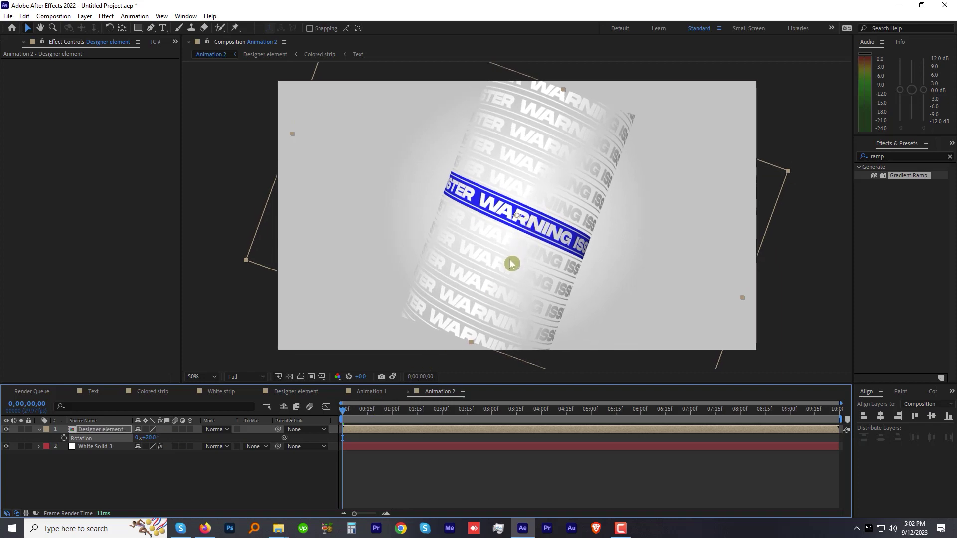
- Increase the Designer element composition's height in Composition Settings
{"action": "left_click", "coordinate": [289, 393]}
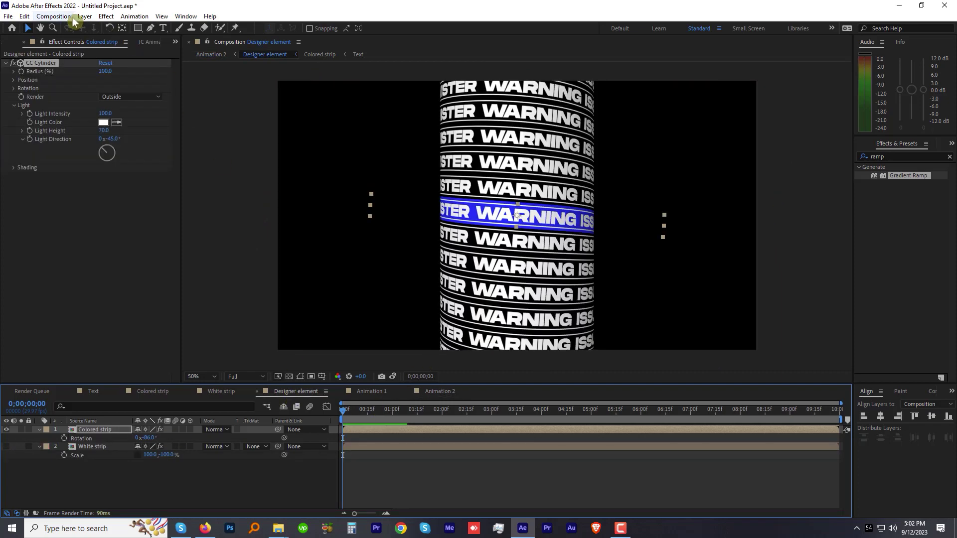
{"action": "left_click", "coordinate": [54, 16]}
{"action": "left_click", "coordinate": [68, 41]}
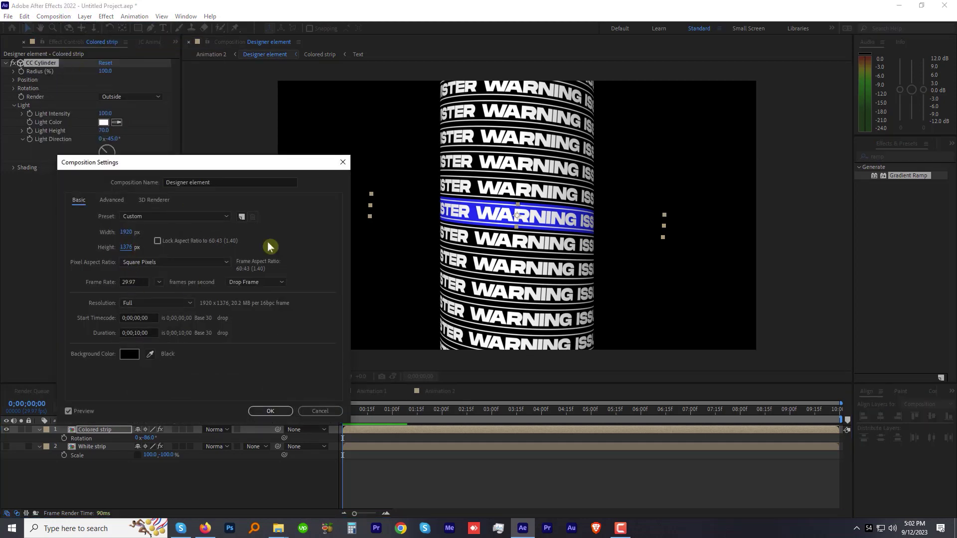
{"action": "left_click_drag", "start_coordinate": [201, 242], "coordinate": [267, 241]}
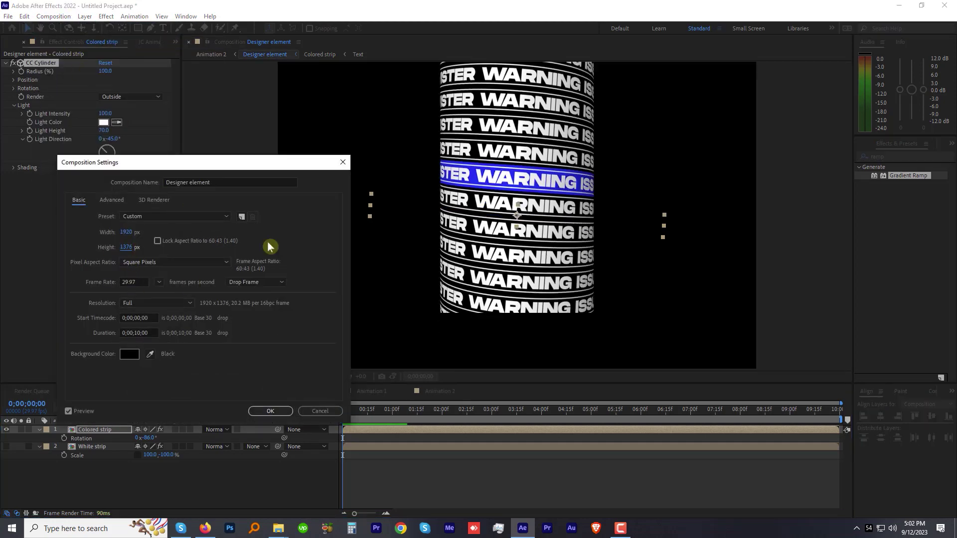
{"action": "left_click", "coordinate": [278, 411]}
- Fade the enlarged ribbon copy to 22% opacity in Animation 2 and preview it
{"action": "left_click", "coordinate": [437, 391]}
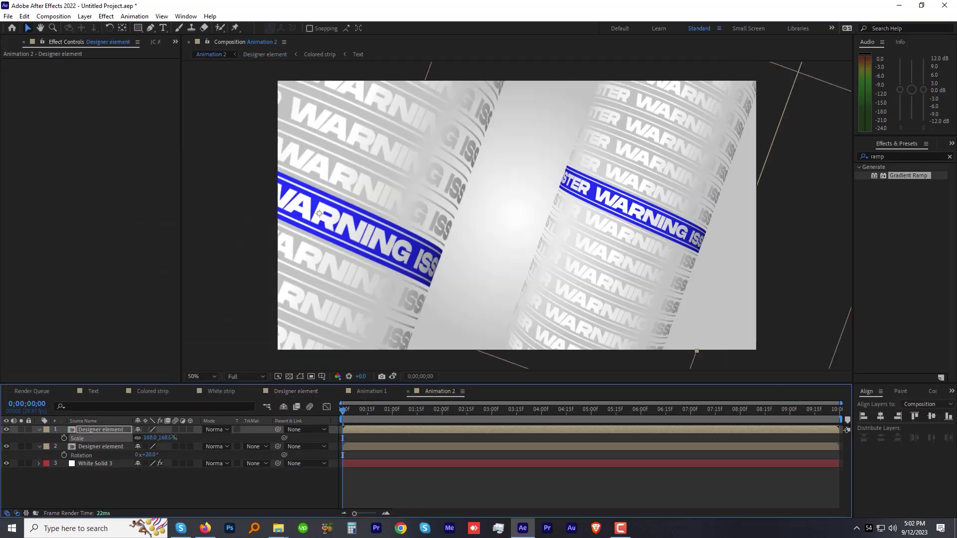
{"action": "left_click_drag", "start_coordinate": [146, 441], "coordinate": [101, 436]}
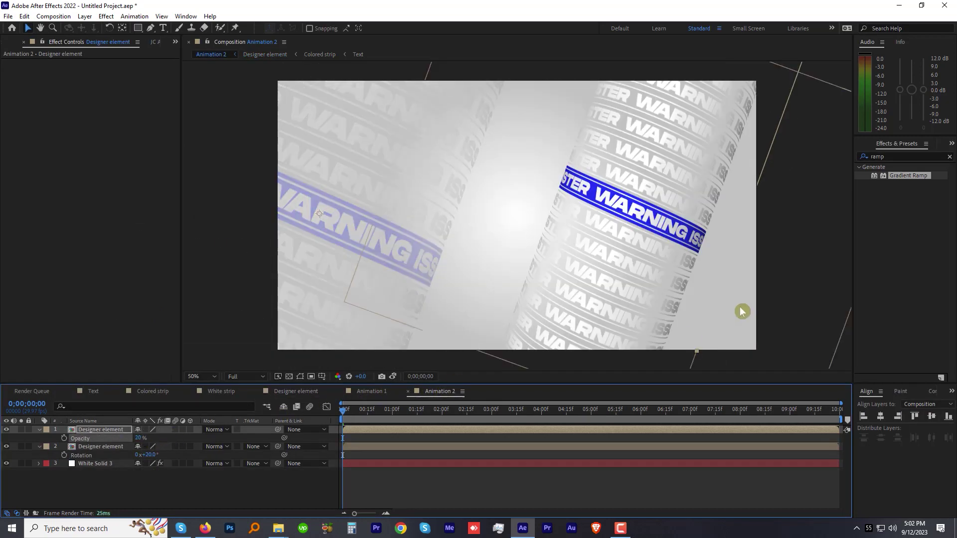
{"action": "key", "text": "space"}
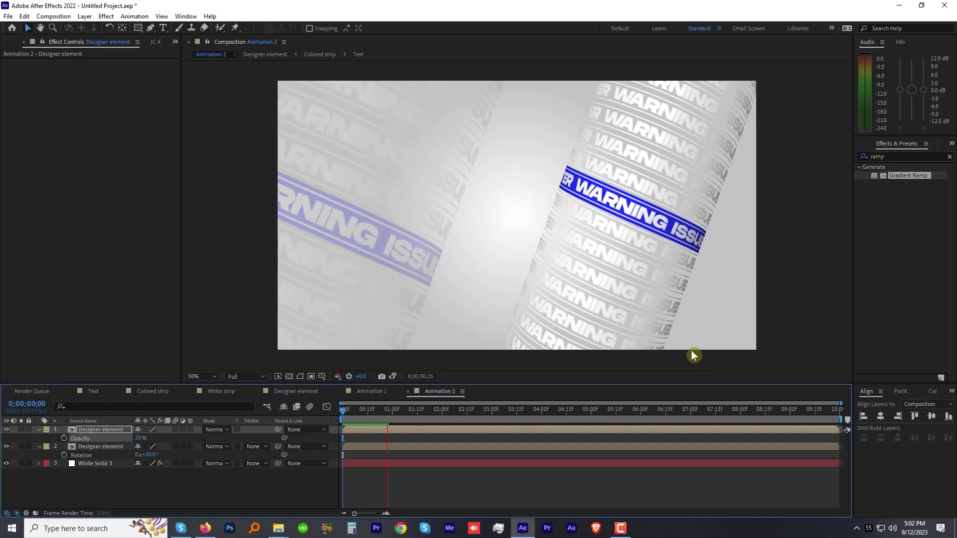
{"action": "left_click", "coordinate": [630, 208]}
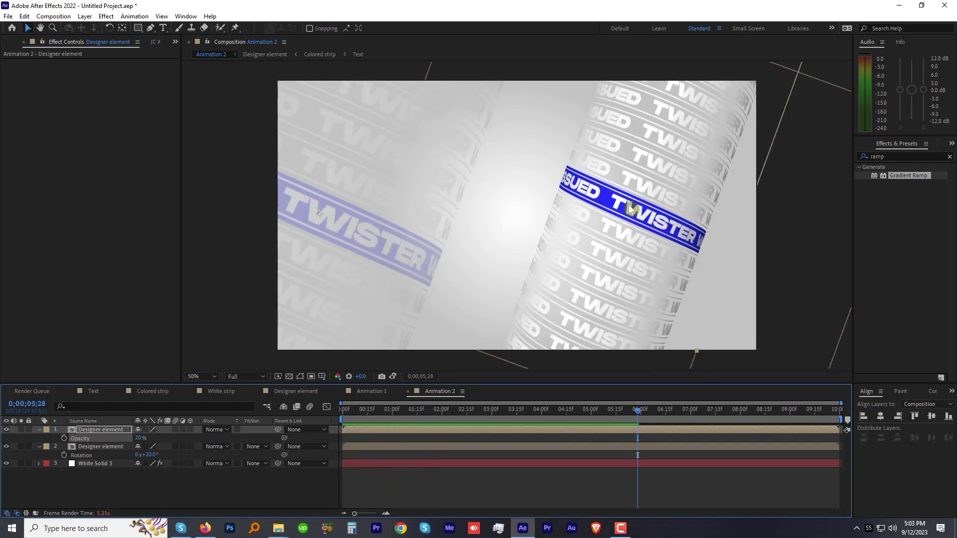
- Edit the wording inside Colored strip's Text precomp
{"action": "left_click", "coordinate": [163, 394]}
{"action": "type", "text": "fill"}
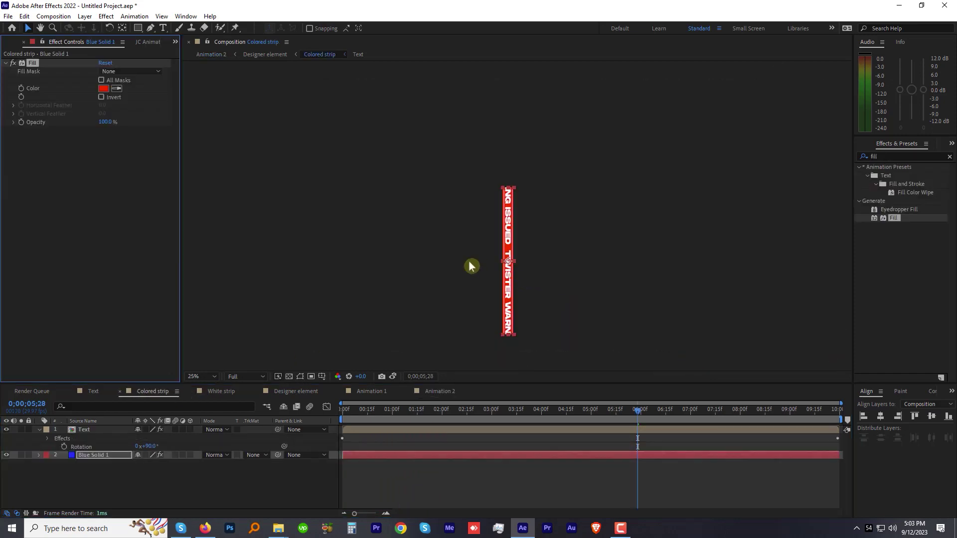
{"action": "double_click", "coordinate": [85, 429]}
{"action": "type", "text": "R"}
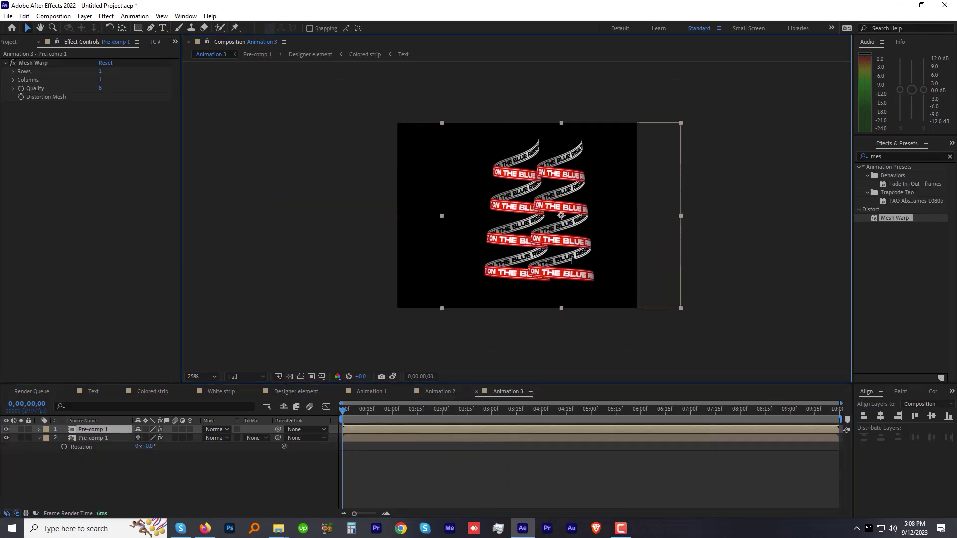
- Rotate both Pre-comp 1 layers to -90°, then add the teal 08.png background scaled to 141%
{"action": "key", "text": "r"}
{"action": "left_click_drag", "start_coordinate": [145, 438], "coordinate": [141, 443]}
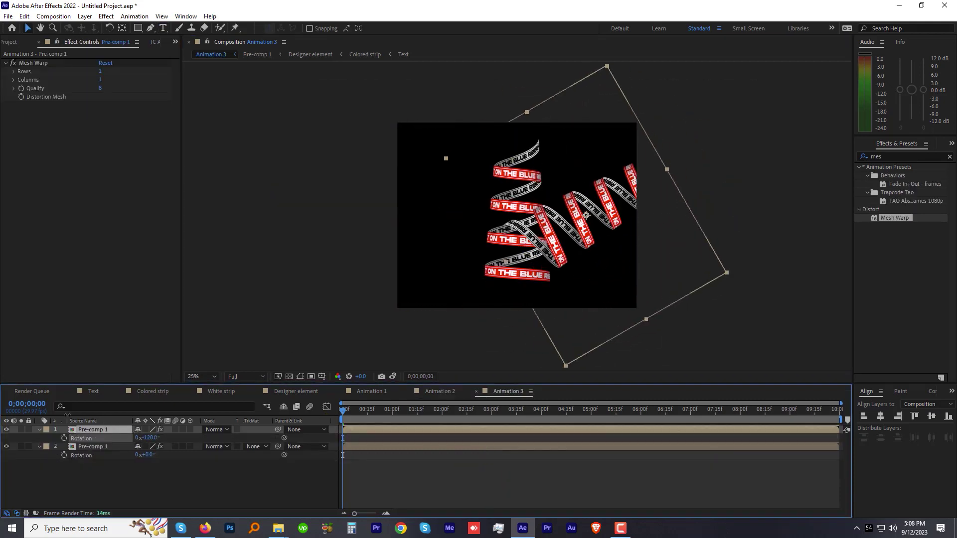
{"action": "type", "text": "-90"}
{"action": "key", "text": "Return"}
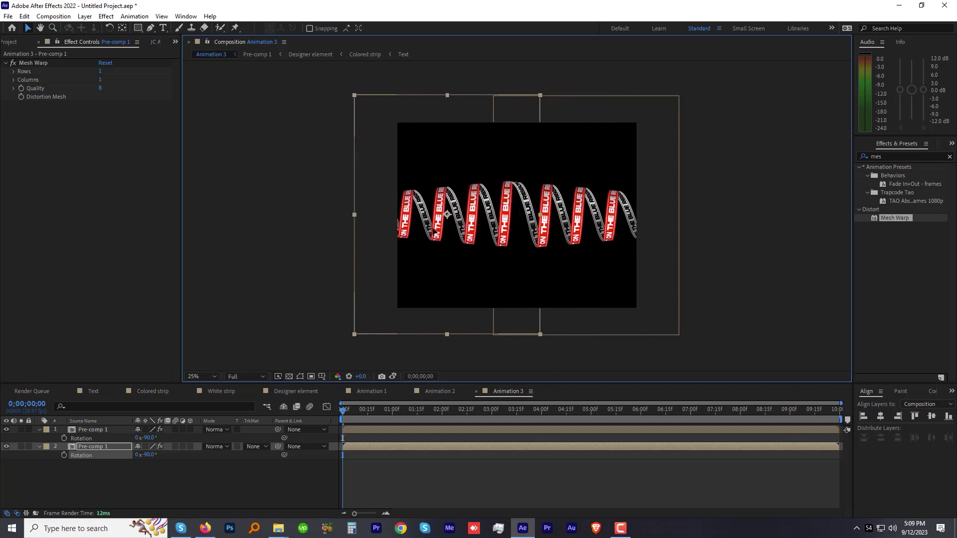
{"action": "left_click_drag", "start_coordinate": [27, 132], "coordinate": [86, 486]}
{"action": "key", "text": "s"}
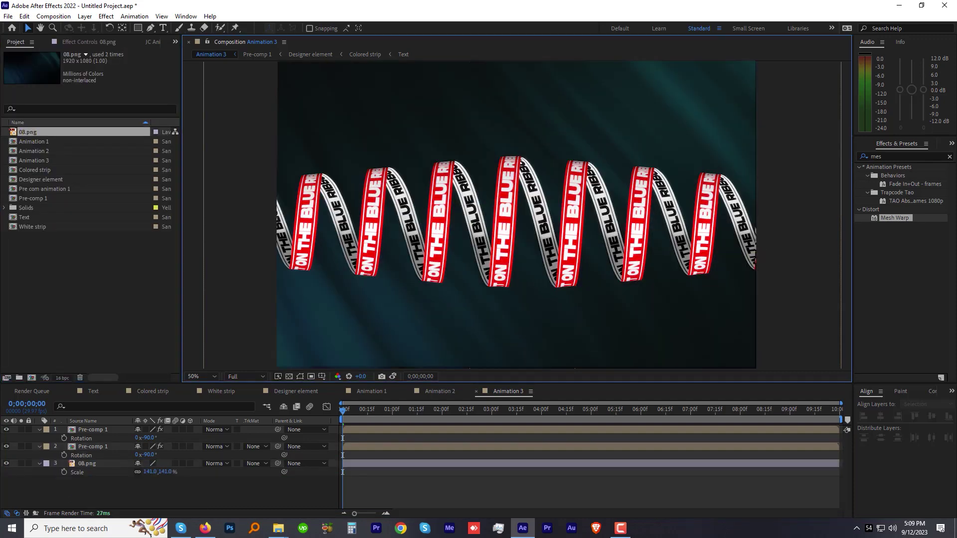